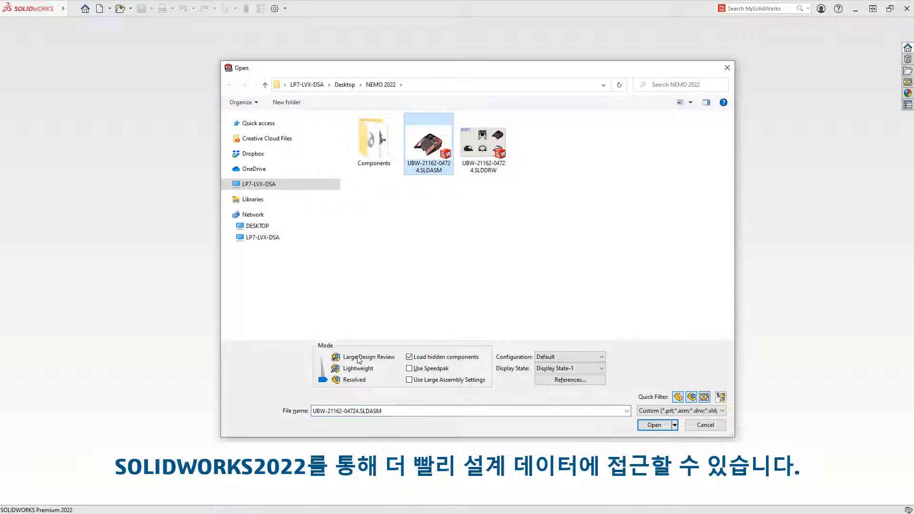
Step: Open the assembly UBW-21162-04724.SLDASM in Large Design Review mode
click(358, 357)
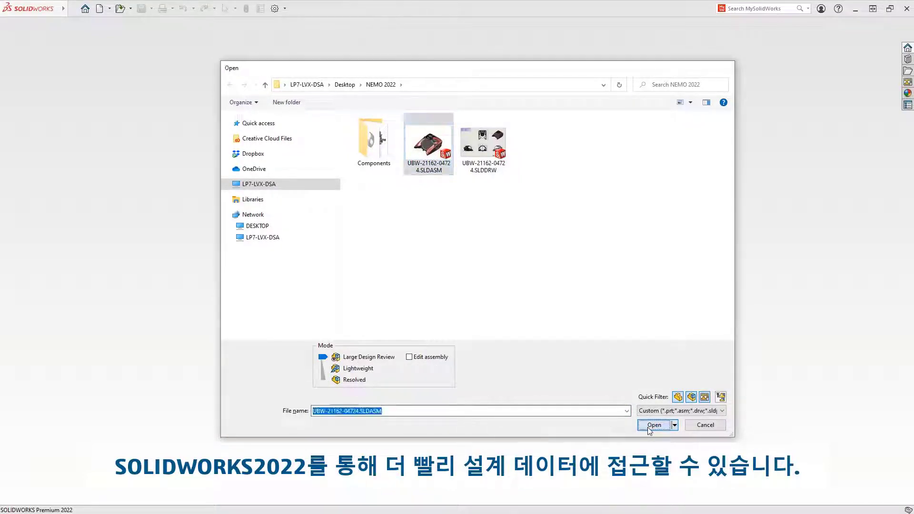
click(647, 427)
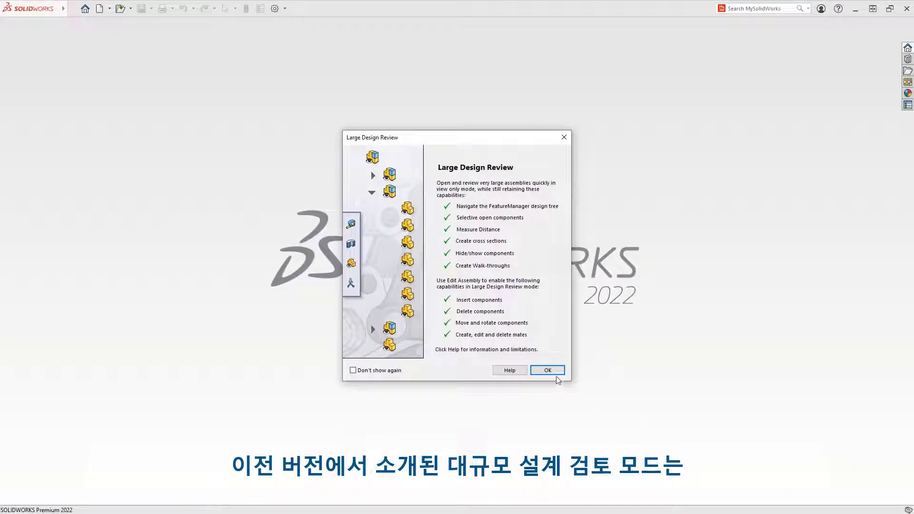
click(549, 370)
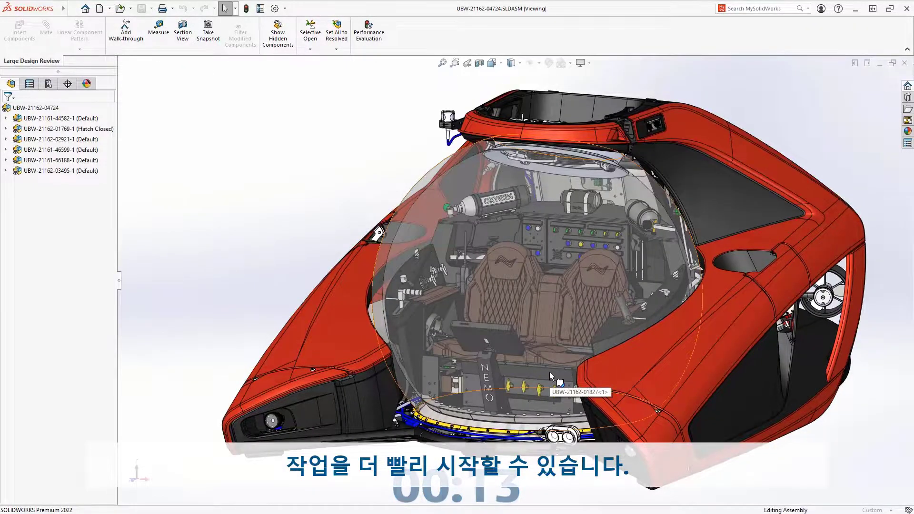
Step: Open the top-level assembly's drawing in Detailing mode
mouse_move(549, 375)
middle_down()
mouse_move(312, 330)
mouse_move(536, 376)
middle_up()
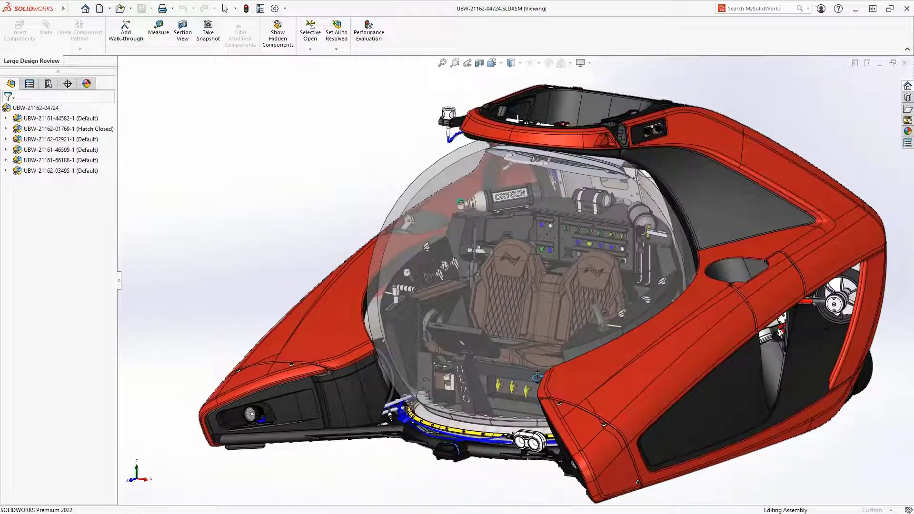
right_click(29, 109)
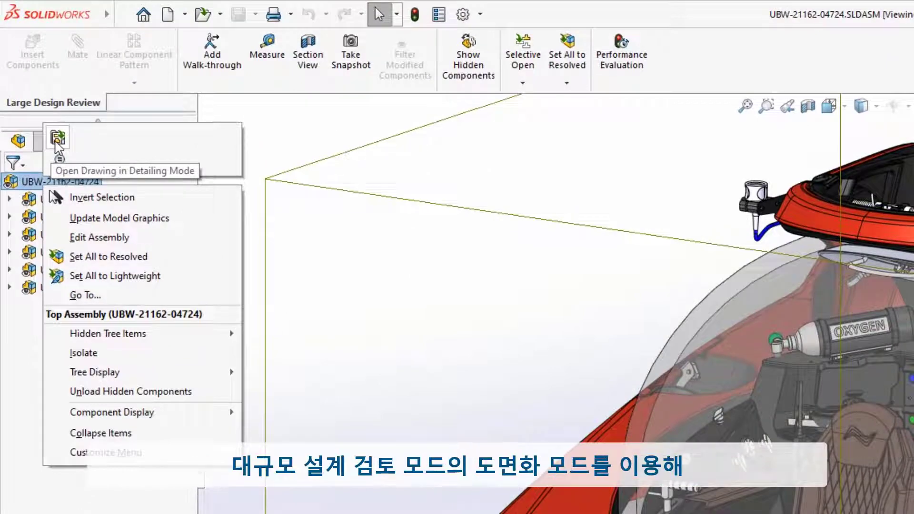
click(57, 139)
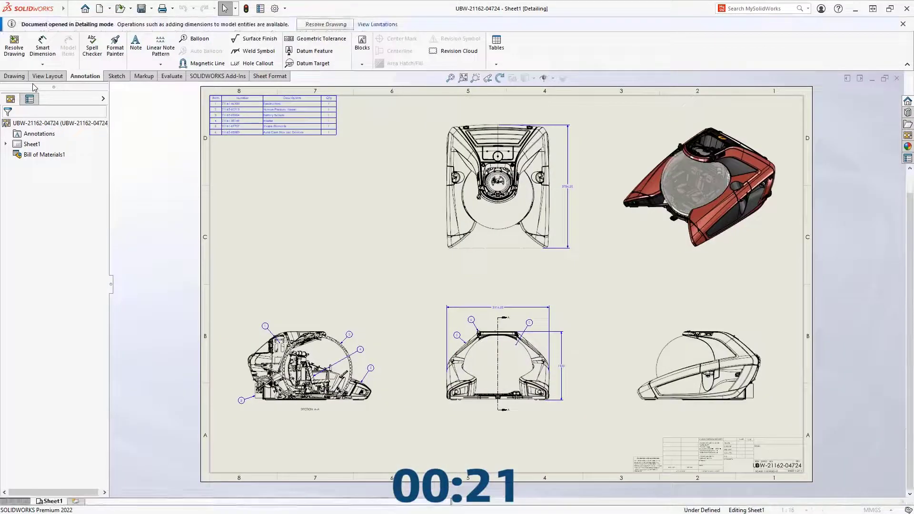
Step: Dimension the outer arc of the spherical hull in Section A-A with Smart Dimension and display it as a diameter
click(474, 77)
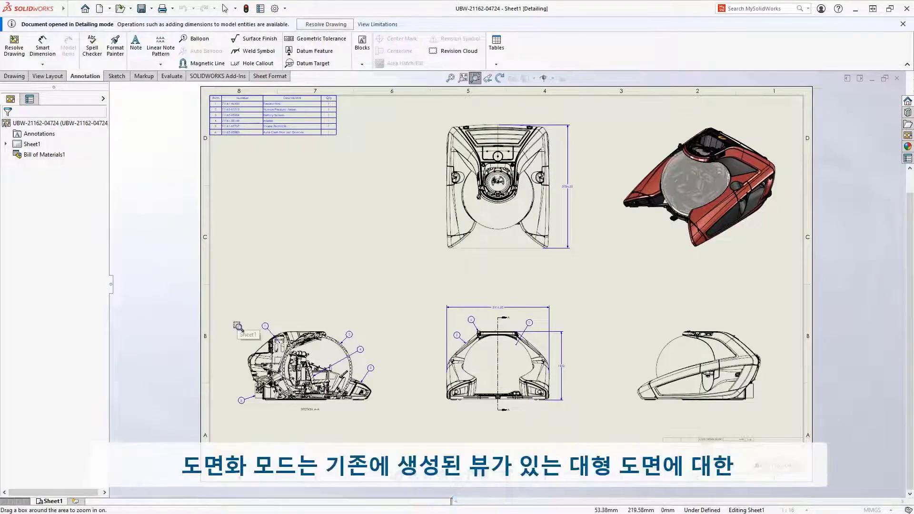
drag(232, 319, 402, 435)
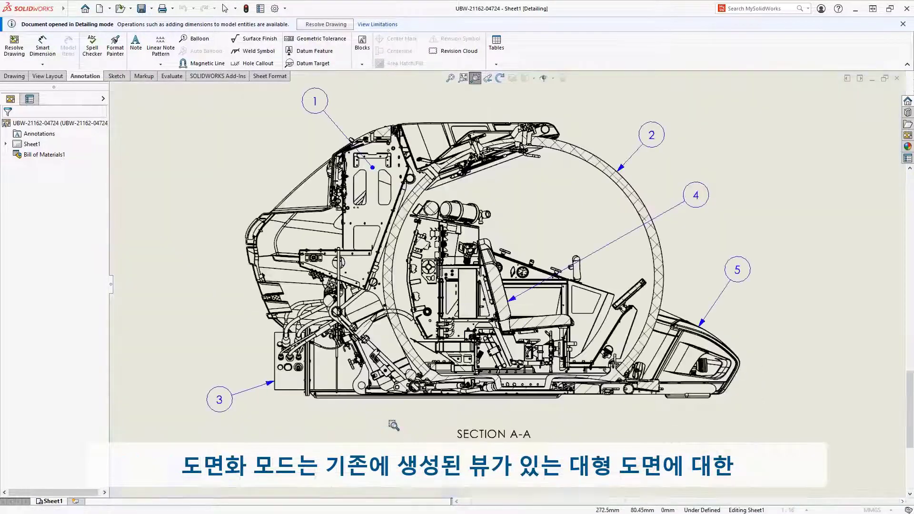
key(s)
click(427, 441)
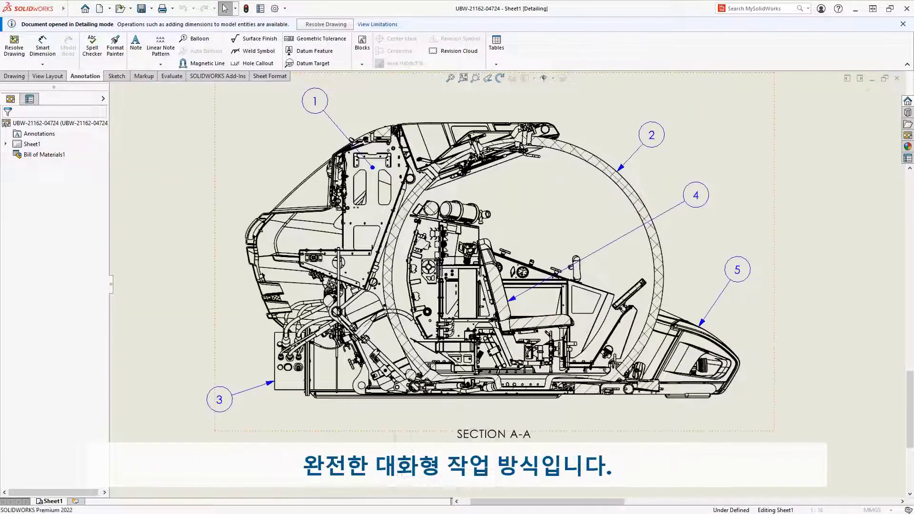
click(640, 208)
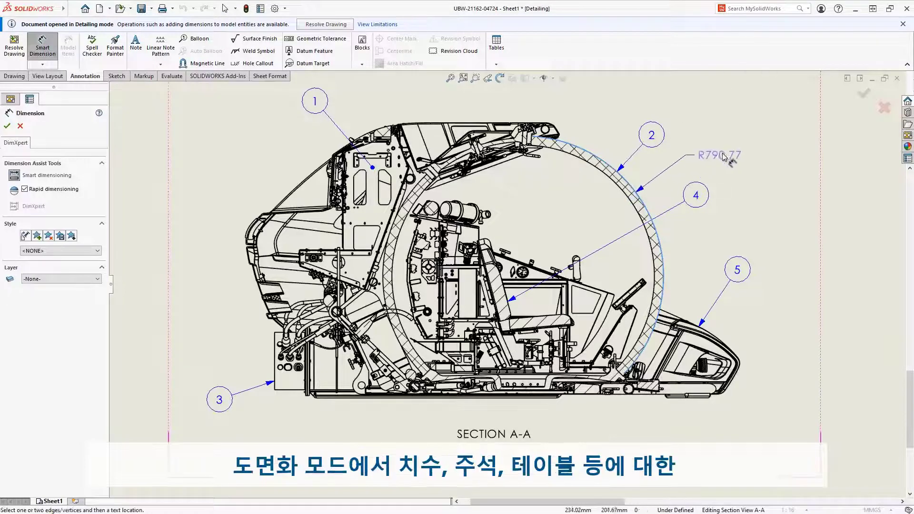
click(733, 149)
right_click(733, 149)
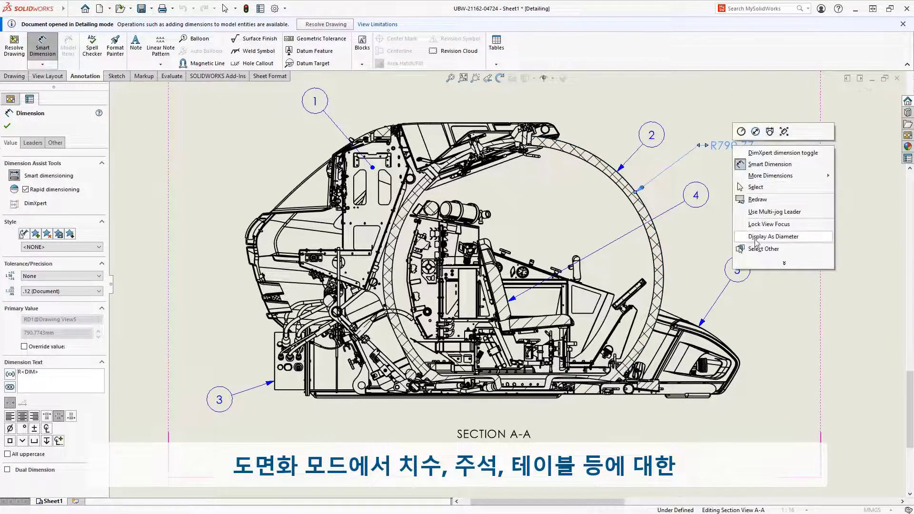
click(751, 247)
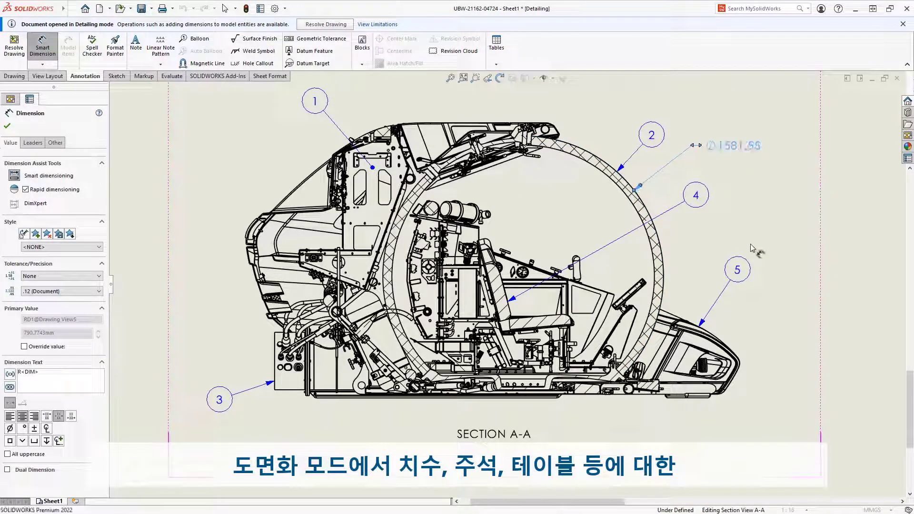
Step: Add horizontal length dimensions below Section A-A for the long base edge and the short bottom edge under the nose
click(410, 403)
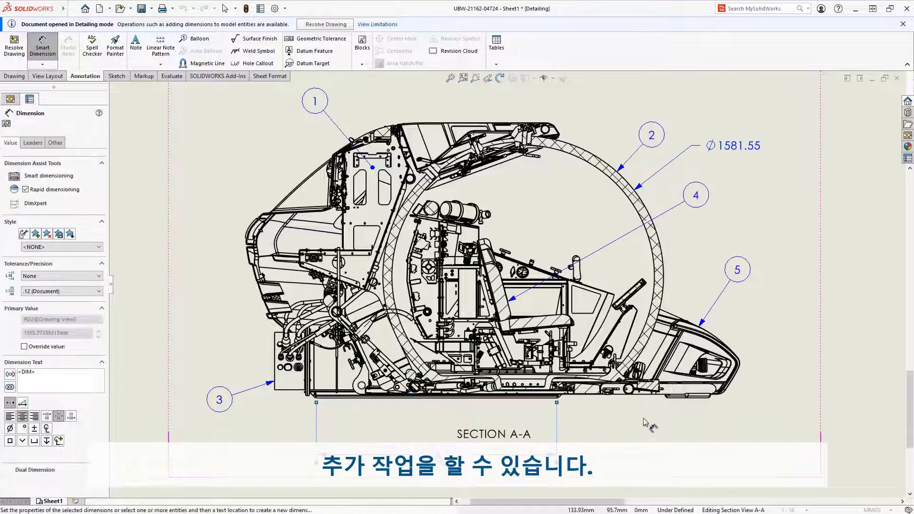
click(667, 399)
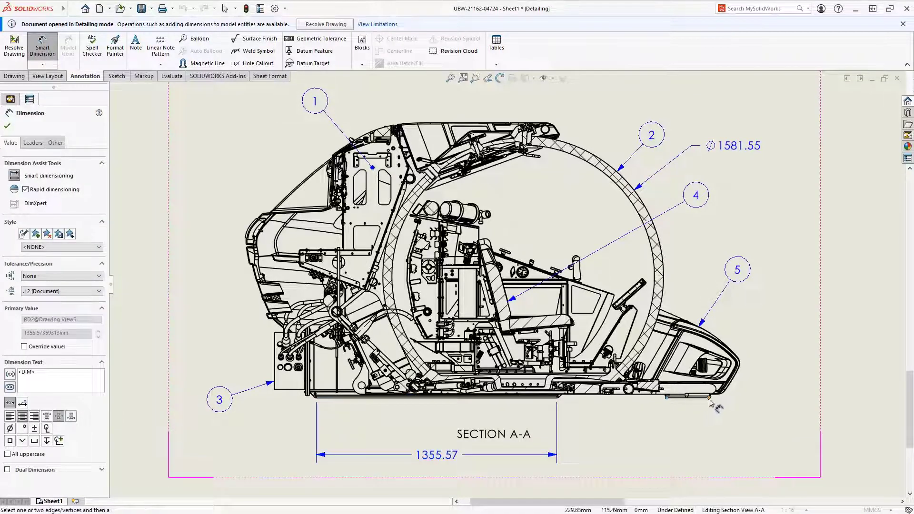
click(708, 398)
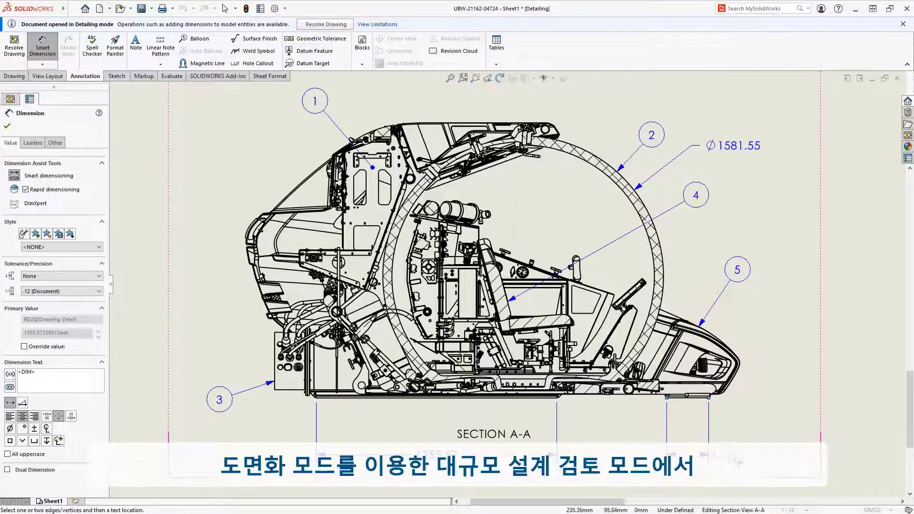
click(750, 457)
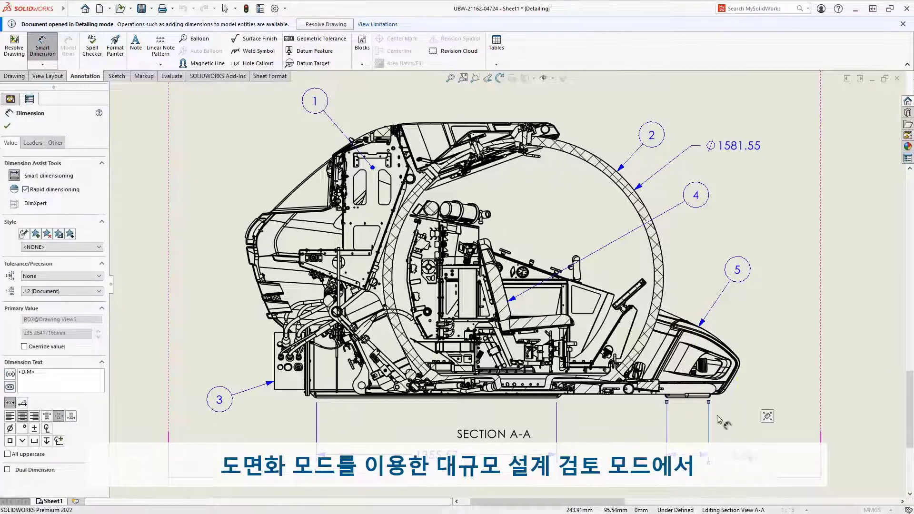
Step: Add an angle dimension between the seat cushion's top line and the tilted console line, then finish dimensioning
click(552, 318)
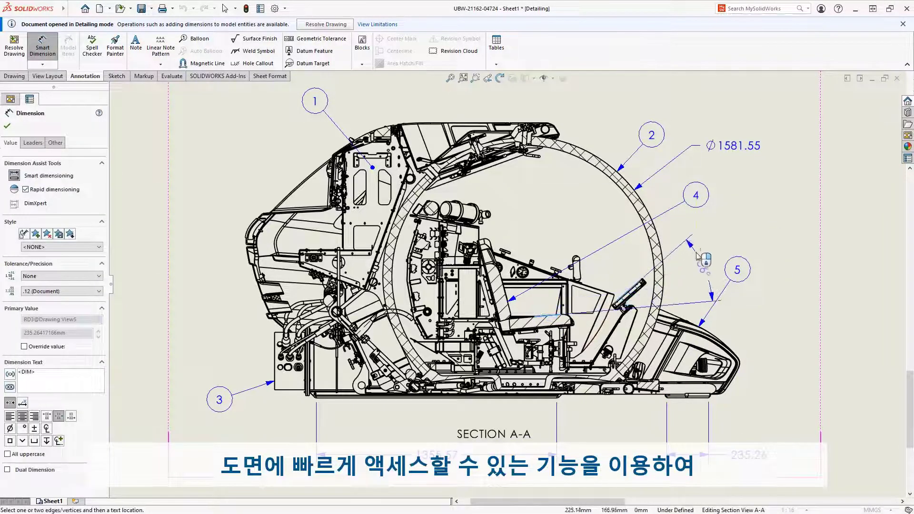
click(703, 271)
key(Escape)
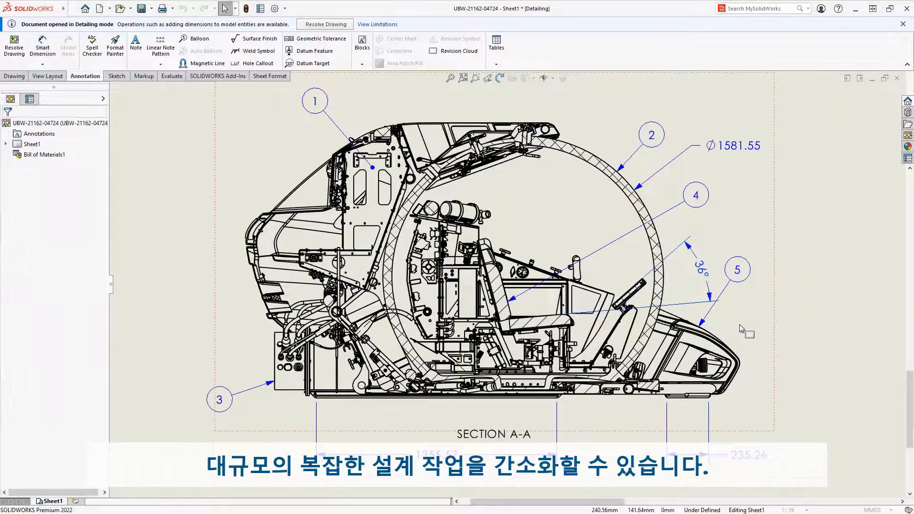
click(463, 79)
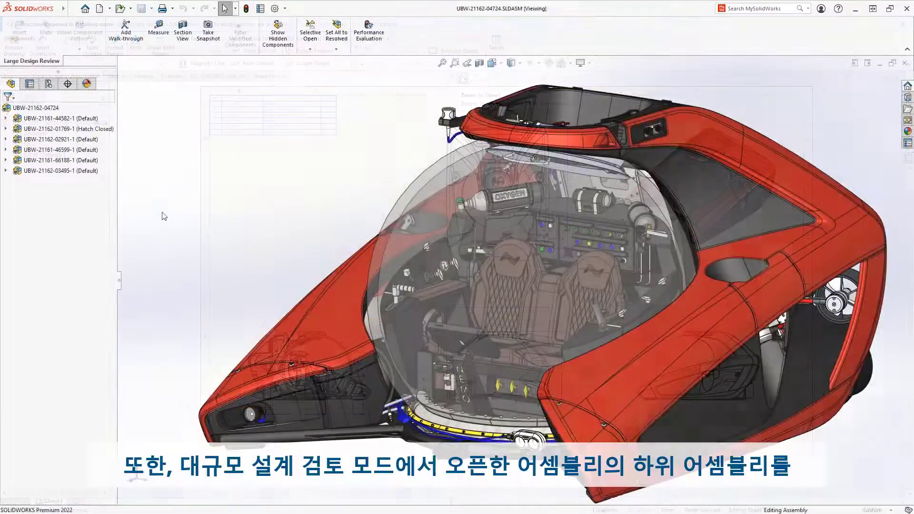
right_click(52, 129)
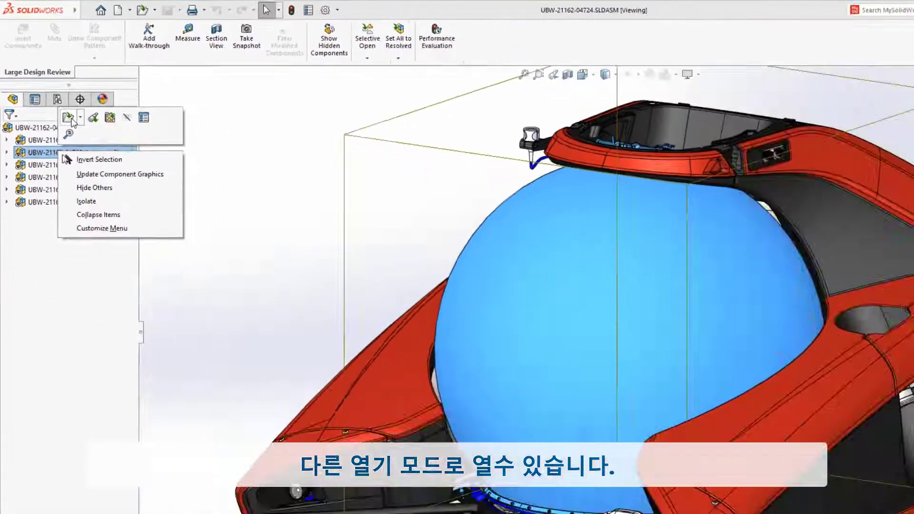
click(98, 167)
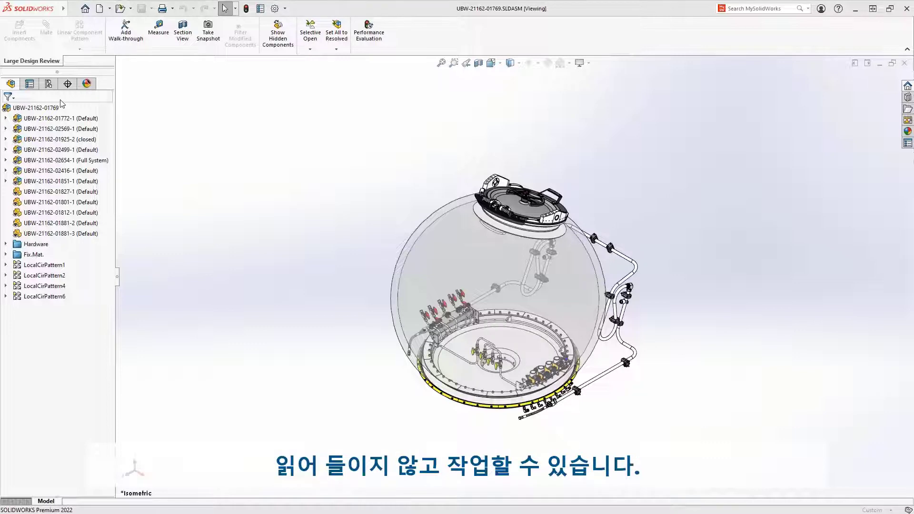
right_click(57, 160)
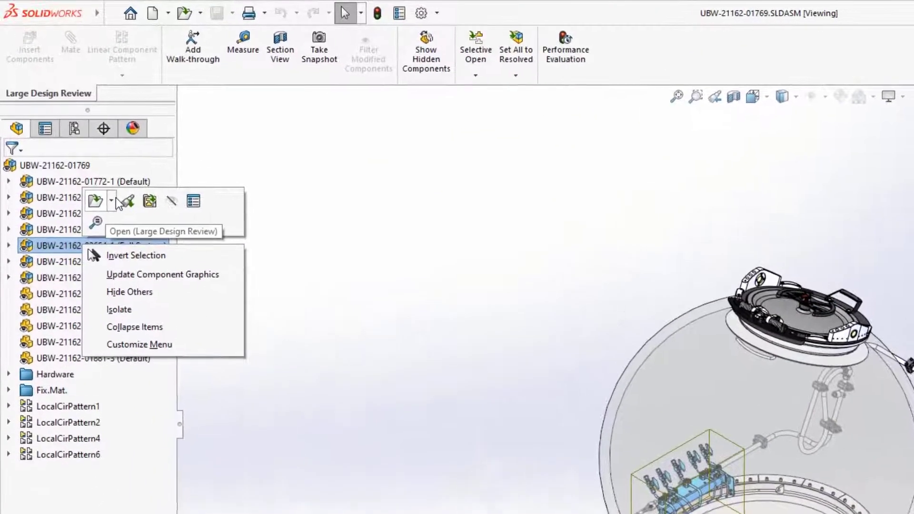
click(116, 199)
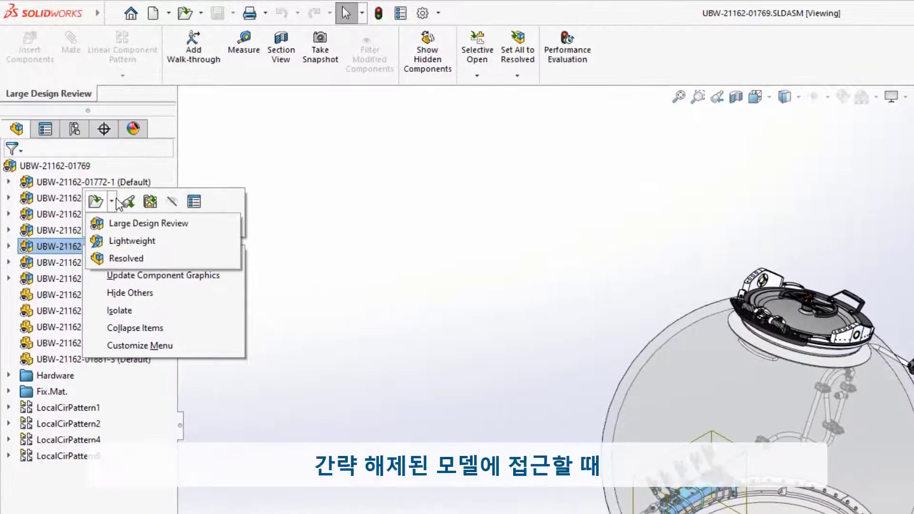
click(118, 258)
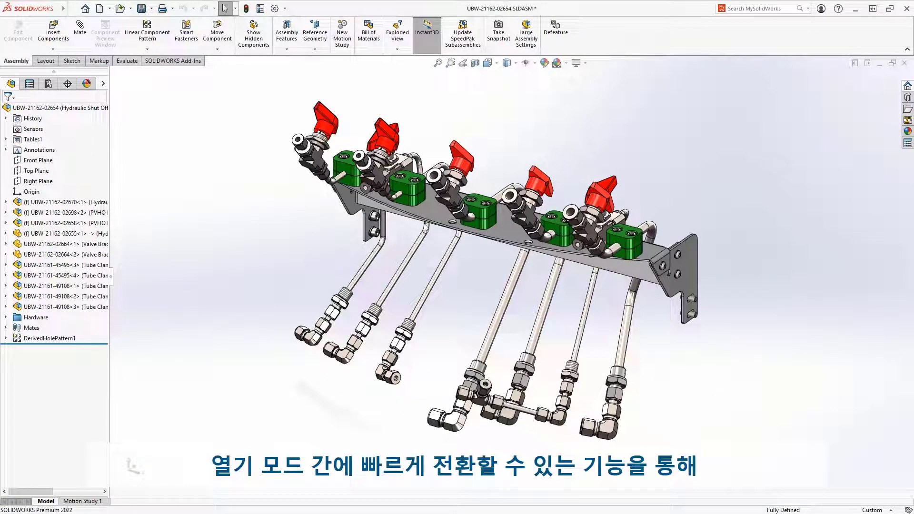
click(507, 227)
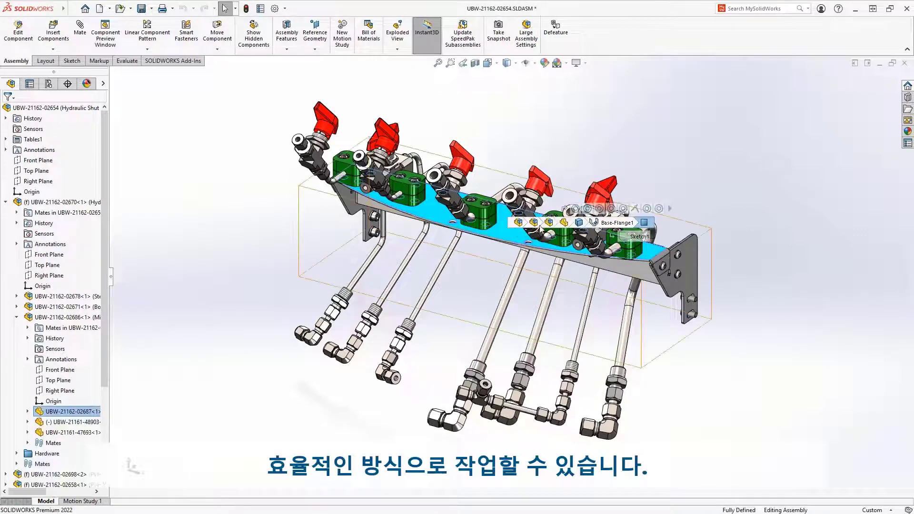
click(549, 223)
click(564, 181)
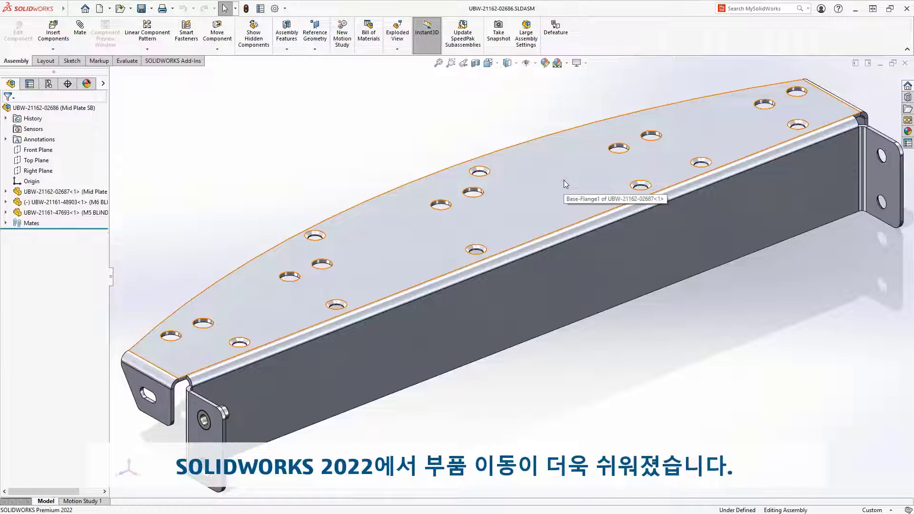
click(82, 203)
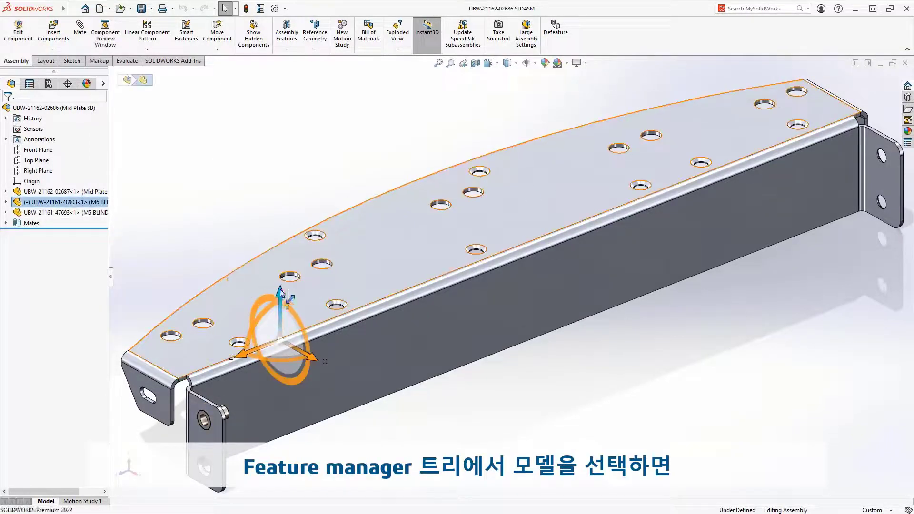
drag(280, 290, 283, 192)
drag(275, 260, 210, 306)
click(160, 284)
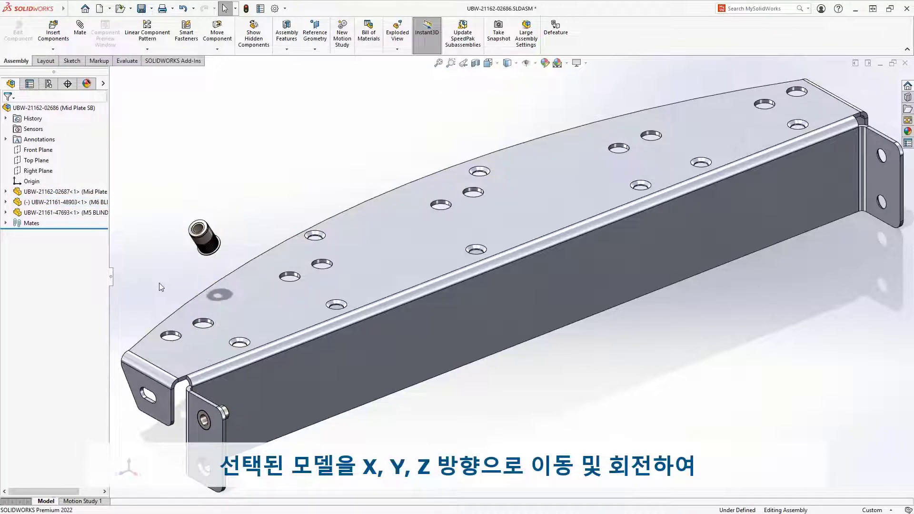
Step: Mate the blind nut's flange face coincident with the mid plate's top face, flipping the mate alignment
key(z)
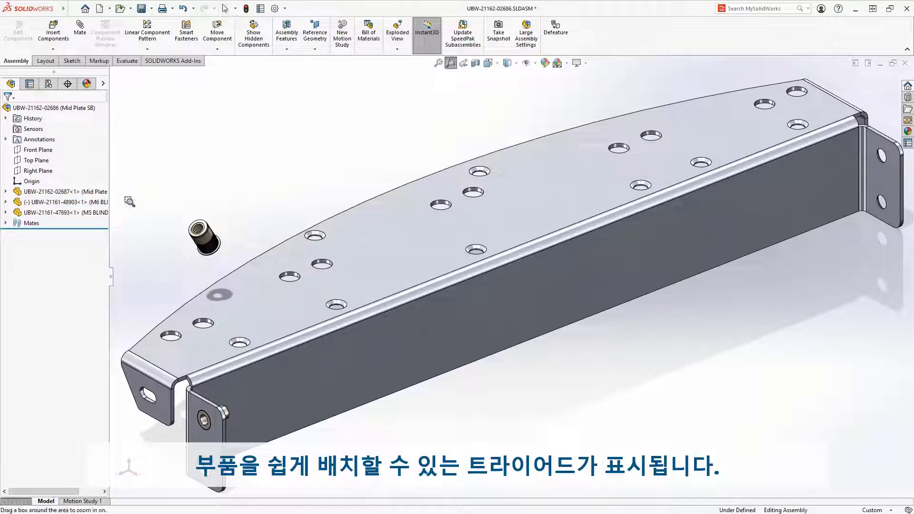
drag(125, 191, 459, 444)
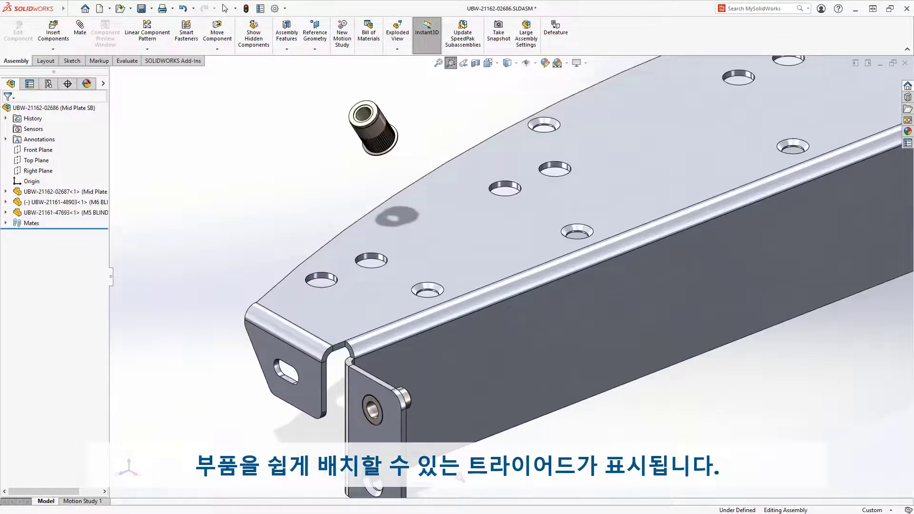
key(Escape)
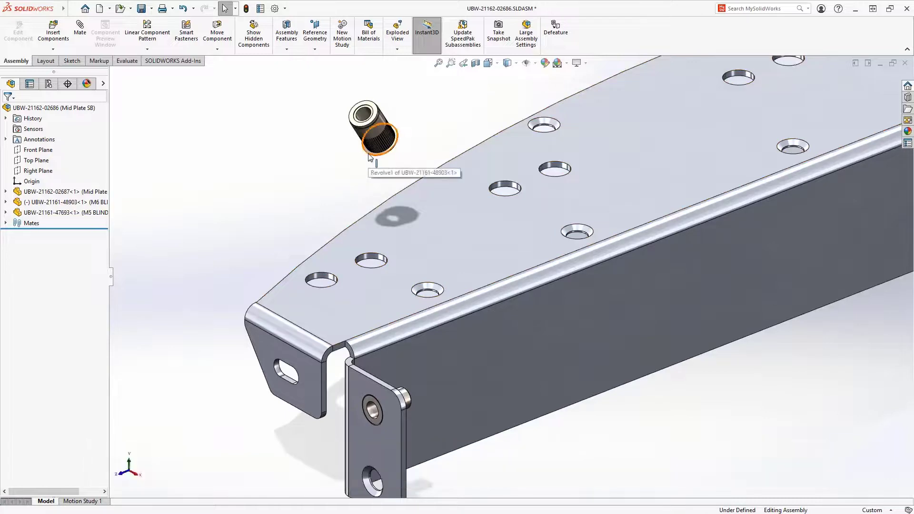
click(373, 154)
ctrl+click(393, 207)
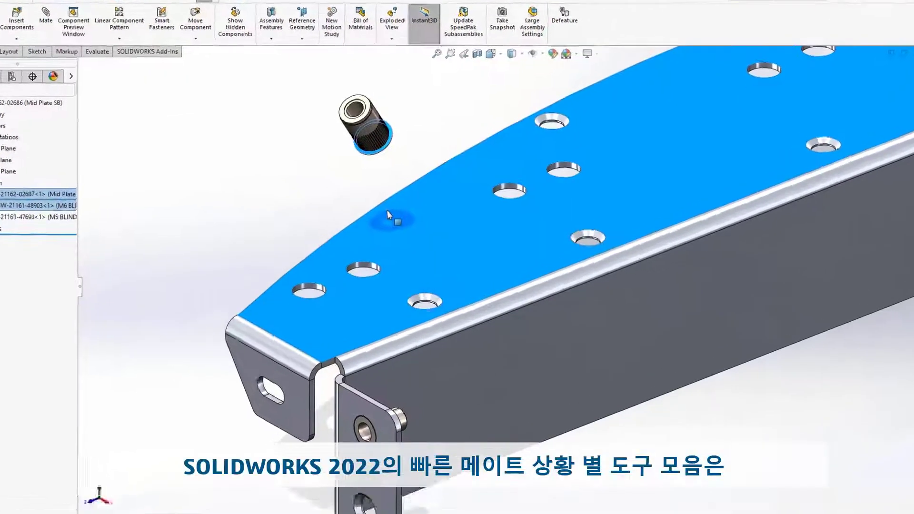
click(383, 238)
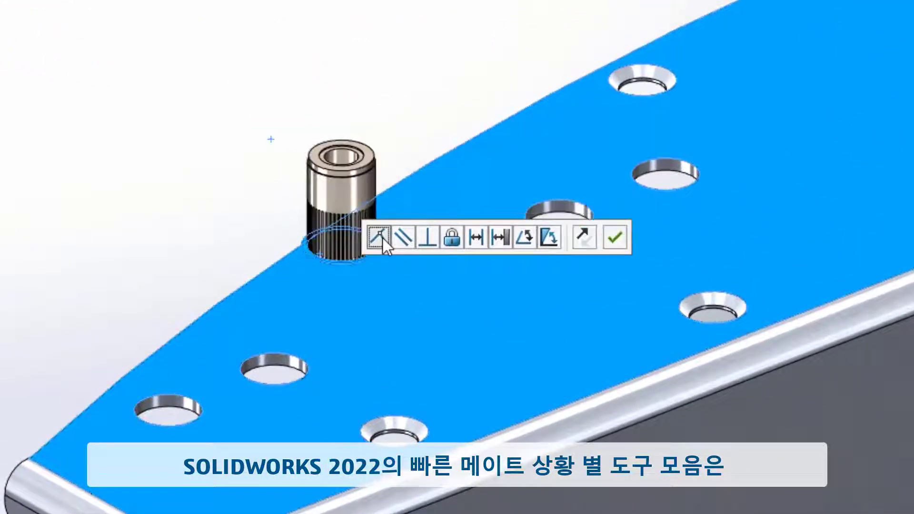
click(585, 242)
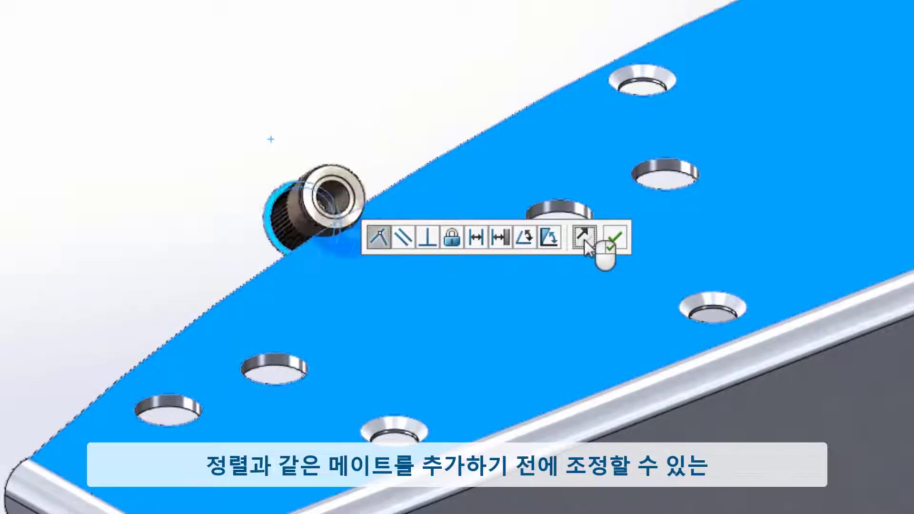
click(614, 237)
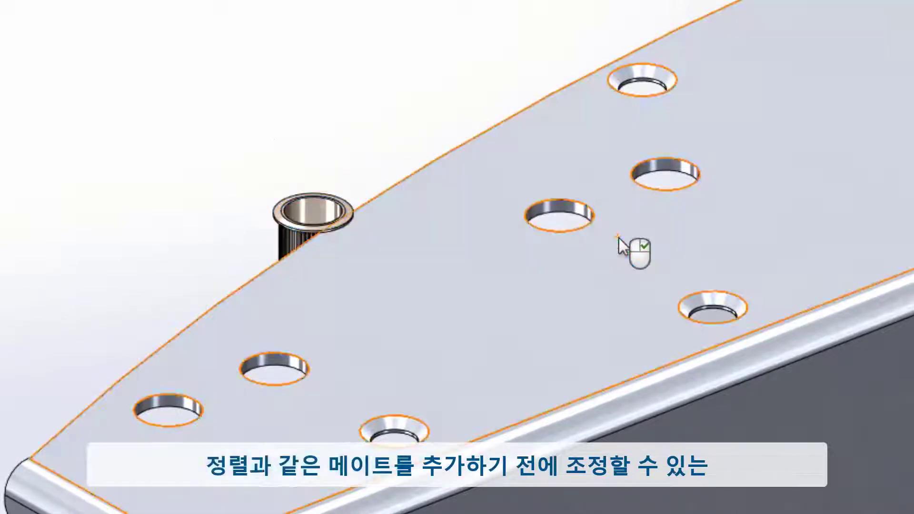
Step: Mate the M6 blind nut's bore concentric with the second plain hole from the mid plate's narrow end, locking rotation
click(319, 202)
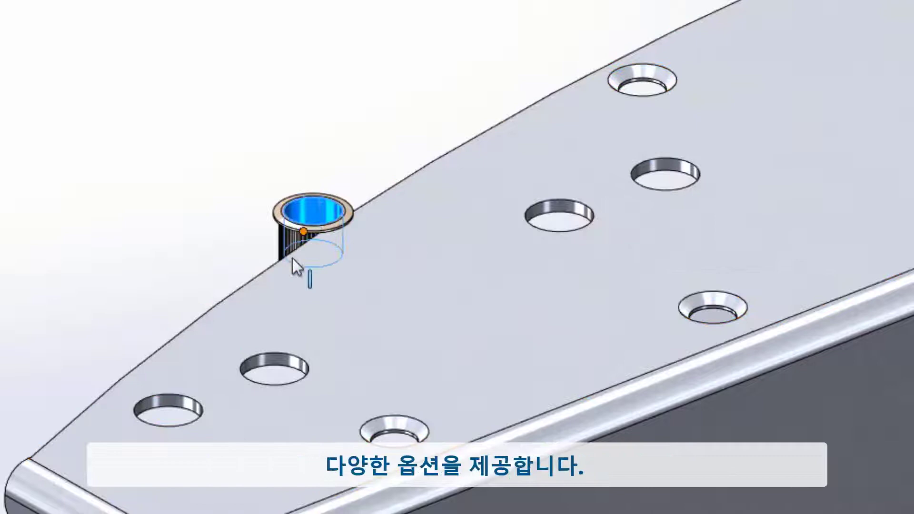
ctrl+click(275, 360)
click(408, 343)
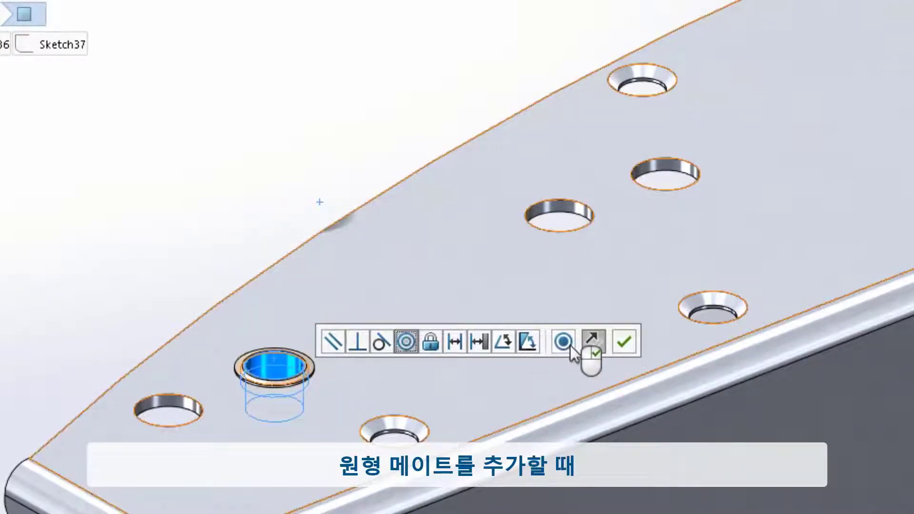
click(624, 341)
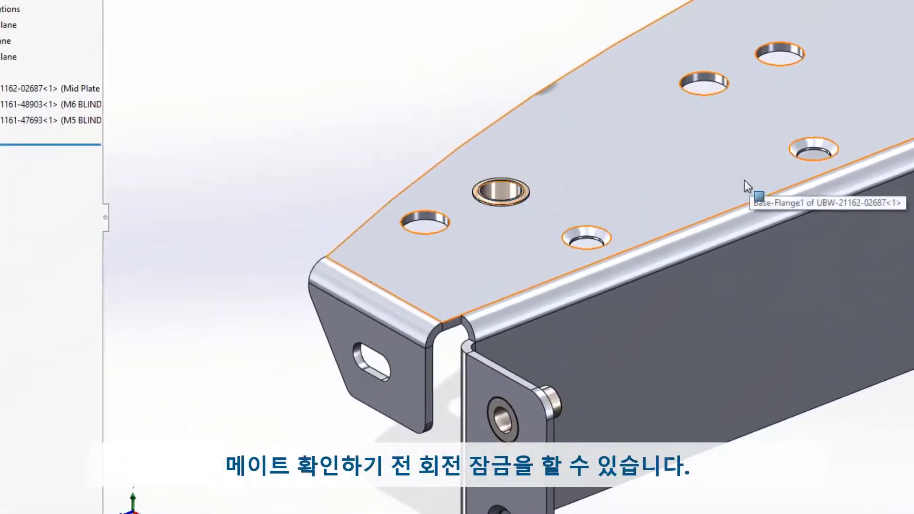
Step: Copy the M5 blind nut and mate the copy concentric with the countersunk hole nearest the plate's narrow end, flipping alignment and locking rotation
ctrl+drag(549, 400, 470, 48)
click(470, 48)
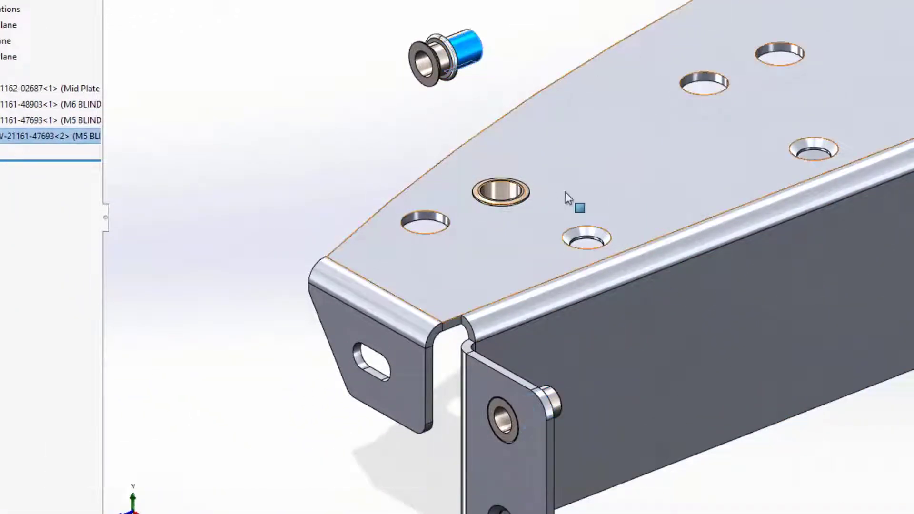
ctrl+click(584, 233)
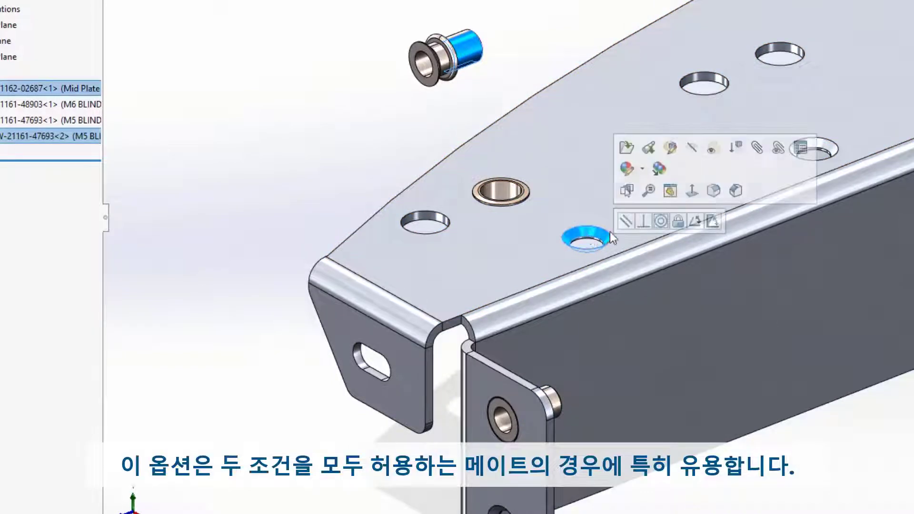
click(659, 221)
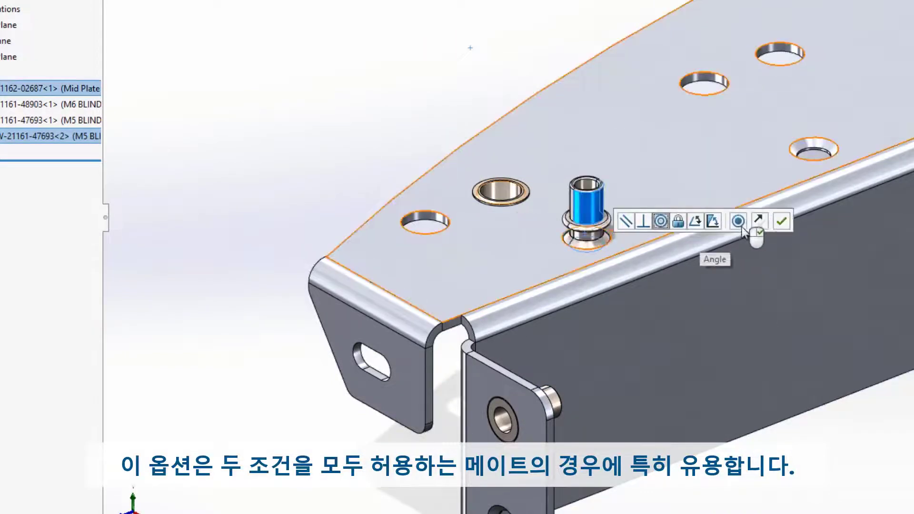
click(758, 221)
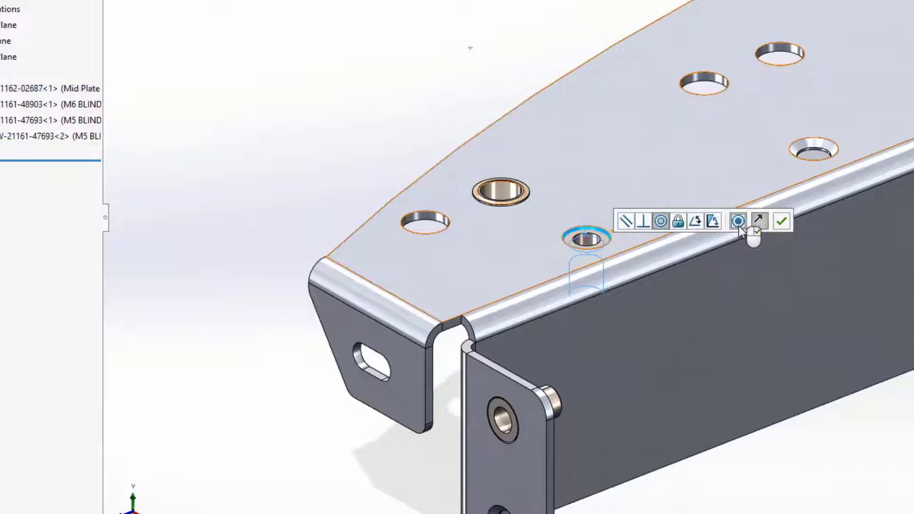
right_click(738, 227)
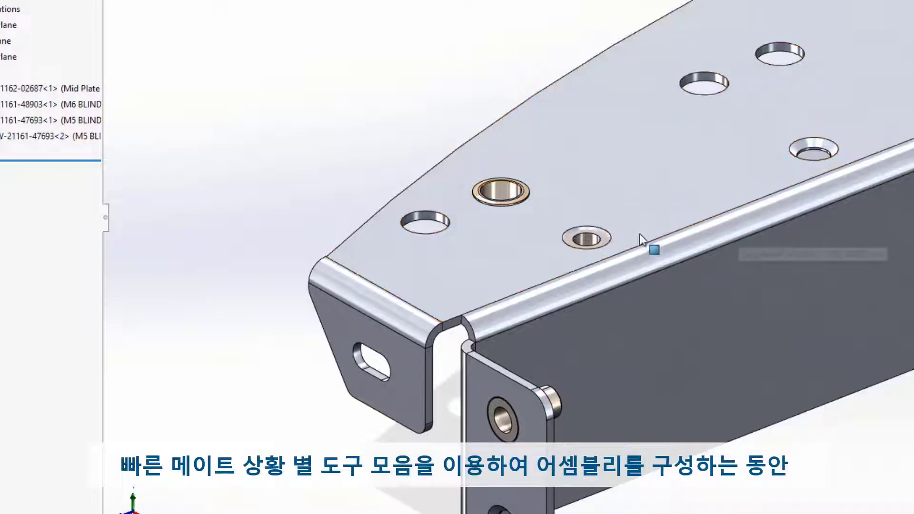
Step: Mate the copied M5 blind nut's flange face coincident with the mid plate's top face
click(604, 241)
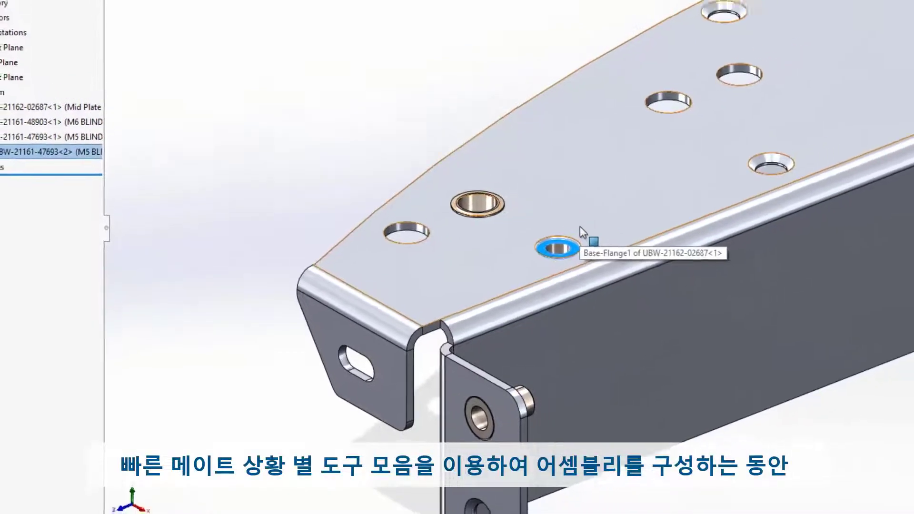
ctrl+click(580, 227)
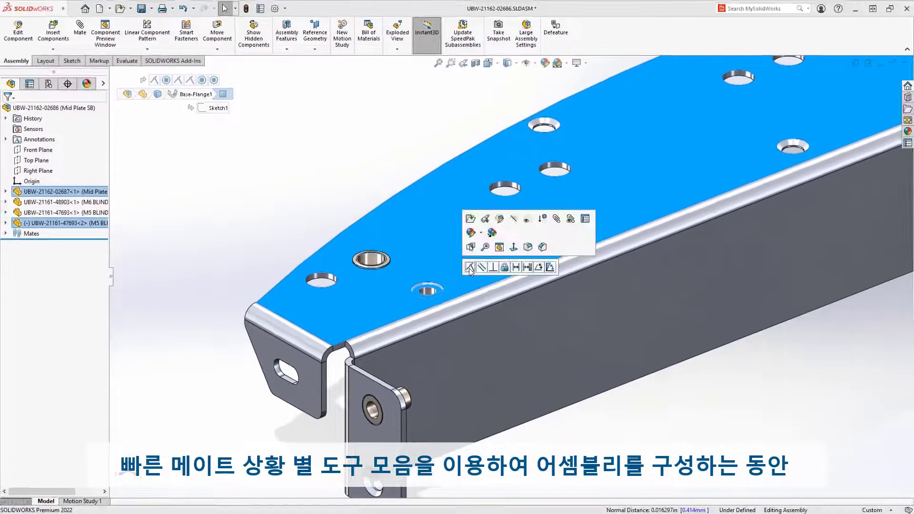
click(469, 267)
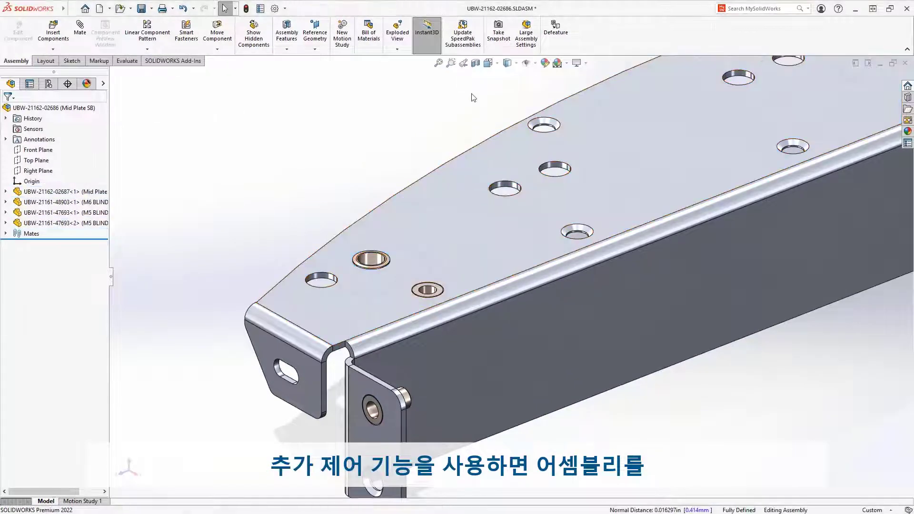
click(464, 64)
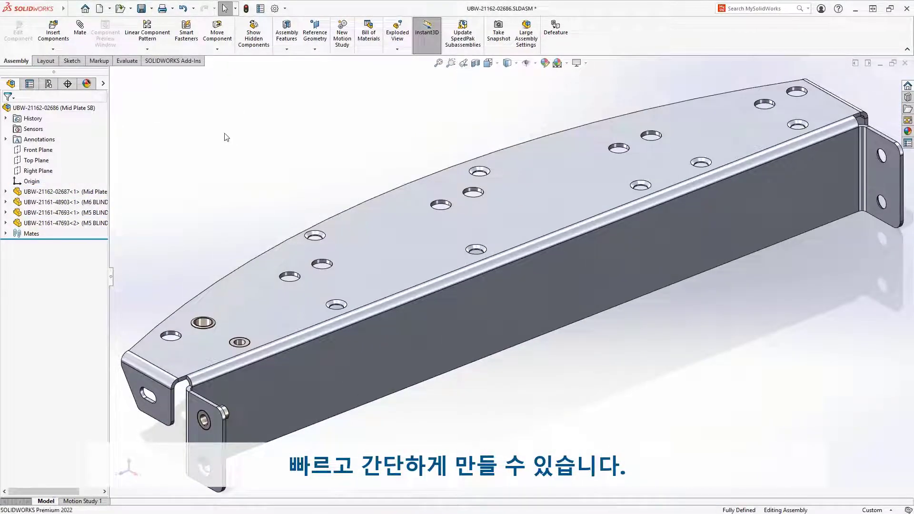
key(s)
click(269, 162)
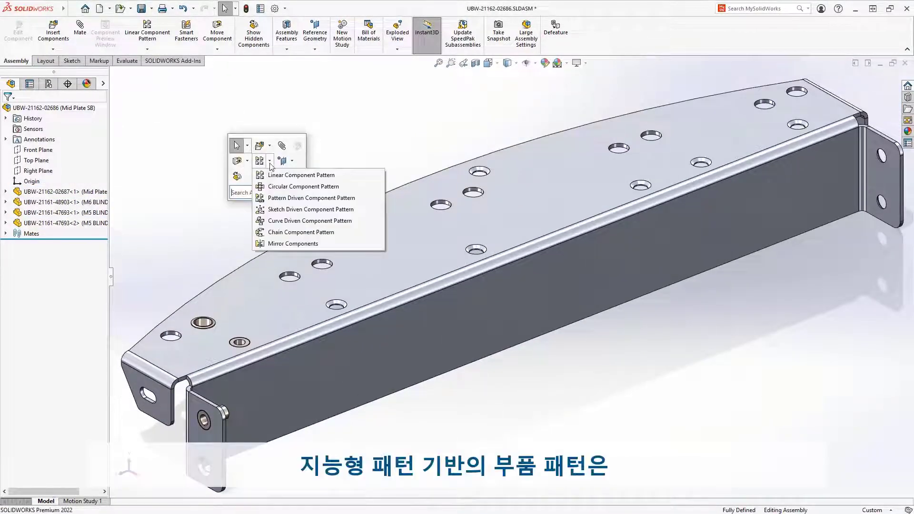
click(278, 197)
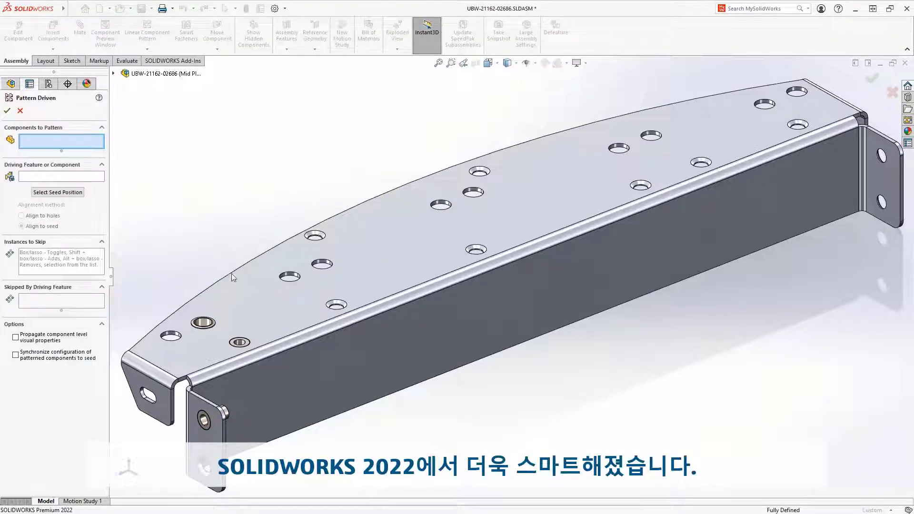
click(203, 323)
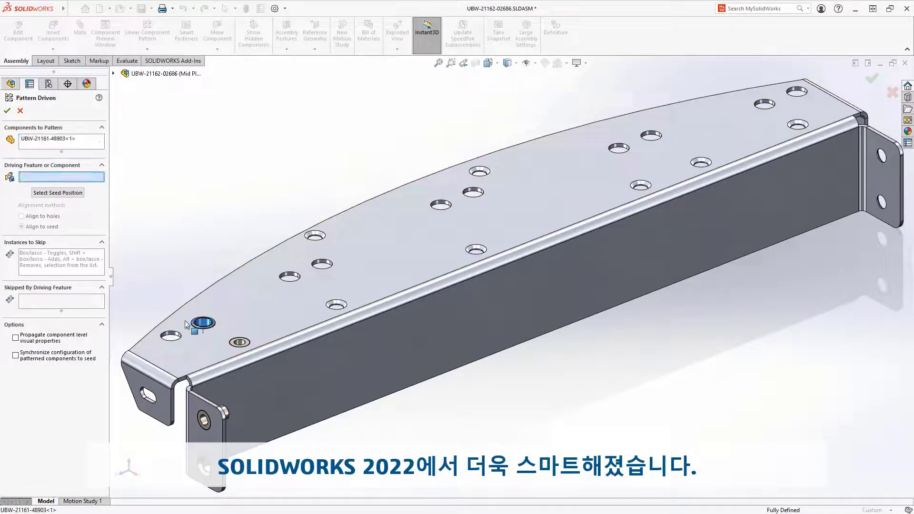
click(171, 336)
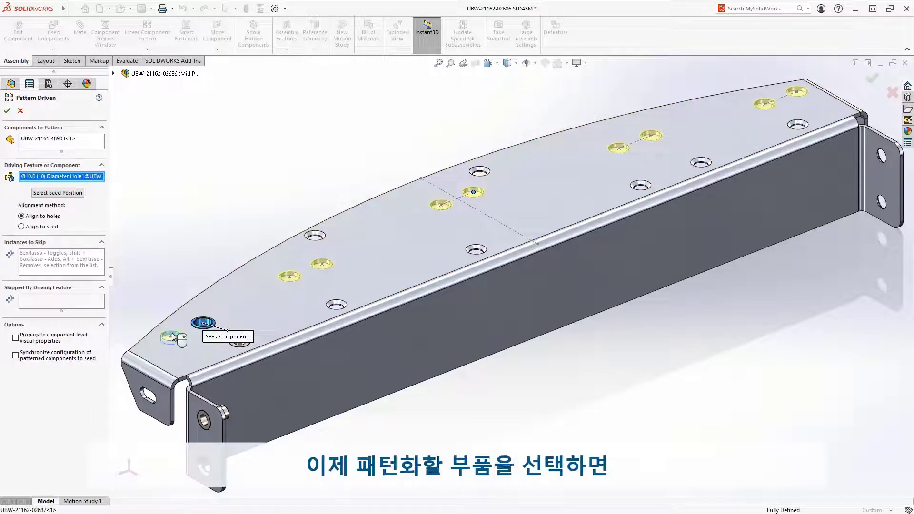
click(172, 337)
click(444, 202)
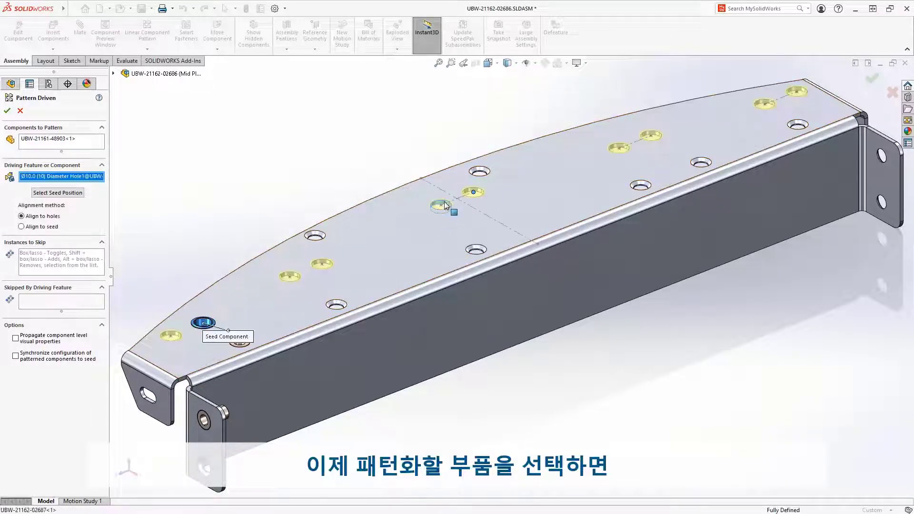
key(Return)
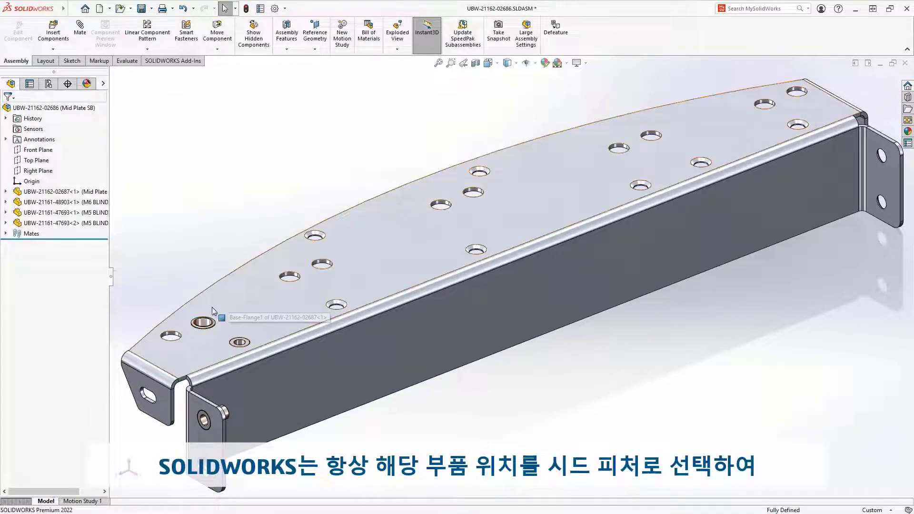
Step: Edit the M6 blind nut's concentric mate so the nut sits in the plain hole just past the plate's middle
click(204, 323)
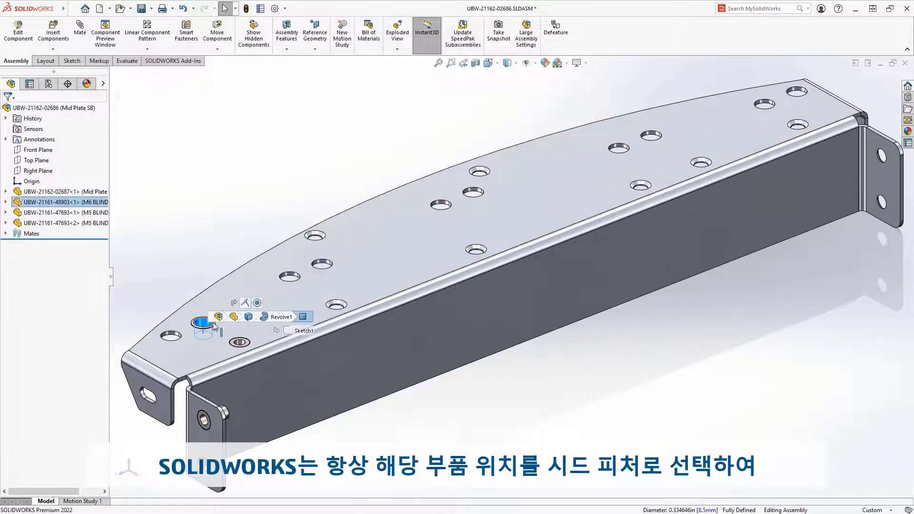
click(257, 302)
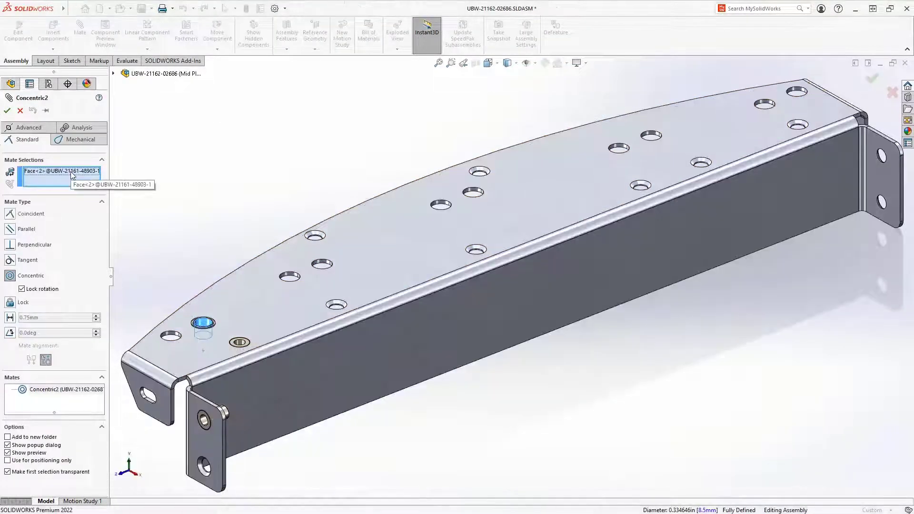
click(472, 192)
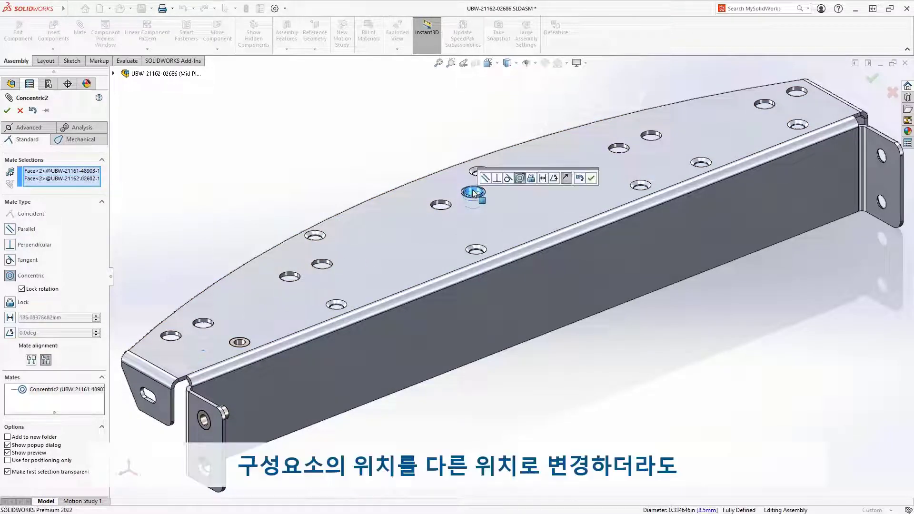
right_click(472, 193)
right_click(472, 192)
Step: Create a pattern driven component pattern of the M6 blind nut using the Ø10.0 (10) Diameter Hole1 feature, aligned to holes
right_click(365, 151)
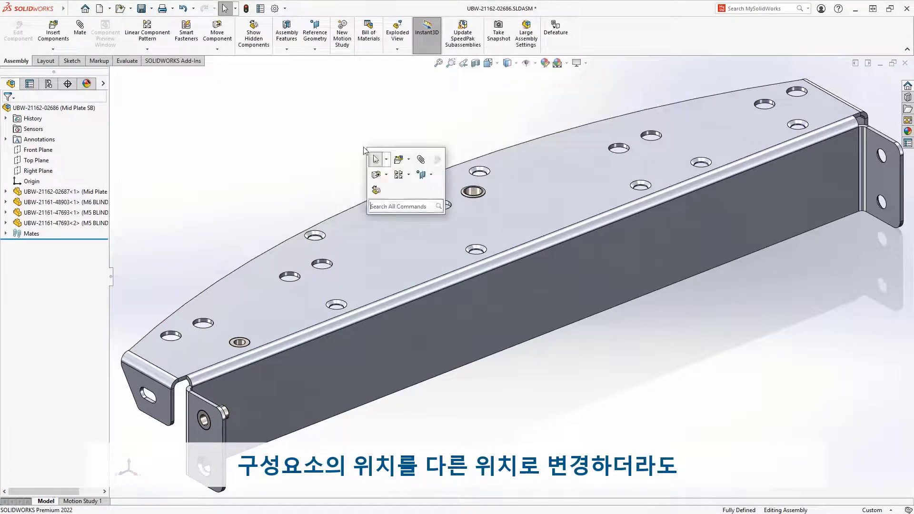
click(407, 175)
click(429, 210)
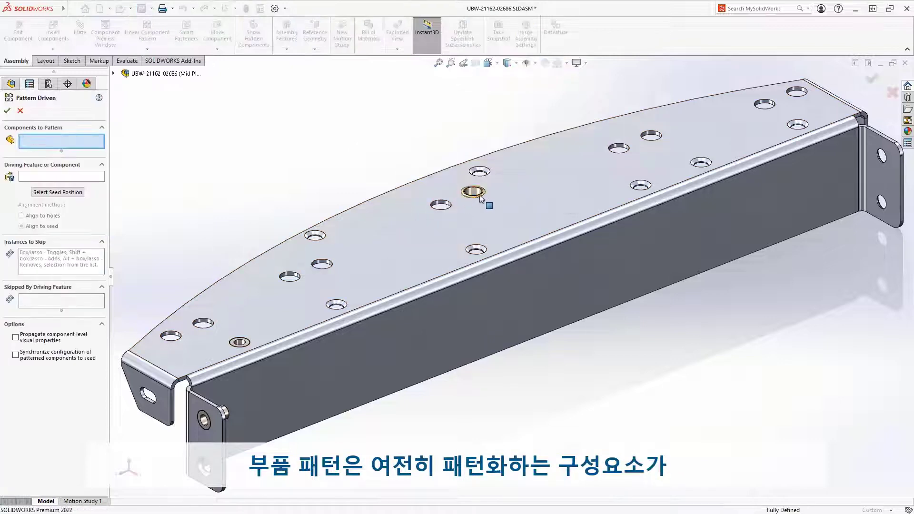
click(441, 205)
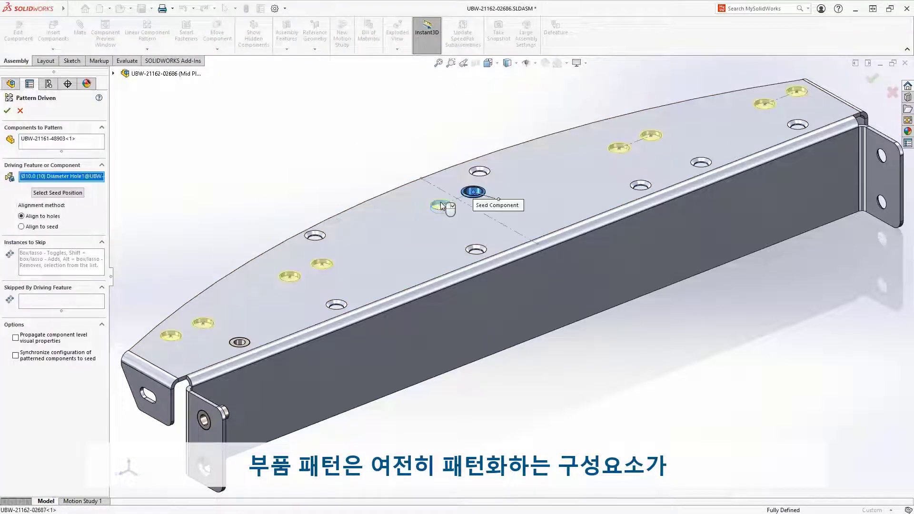
right_click(443, 206)
Step: Create a pattern driven component pattern of the top-face M5 blind nut using the Ø7.0 (7) Diameter Hole1 feature, aligned to holes
right_click(204, 201)
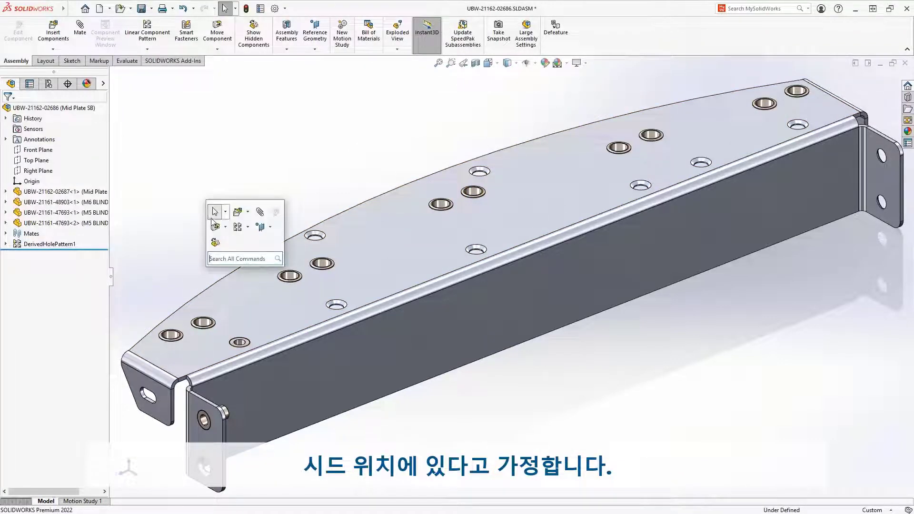
click(247, 226)
click(254, 264)
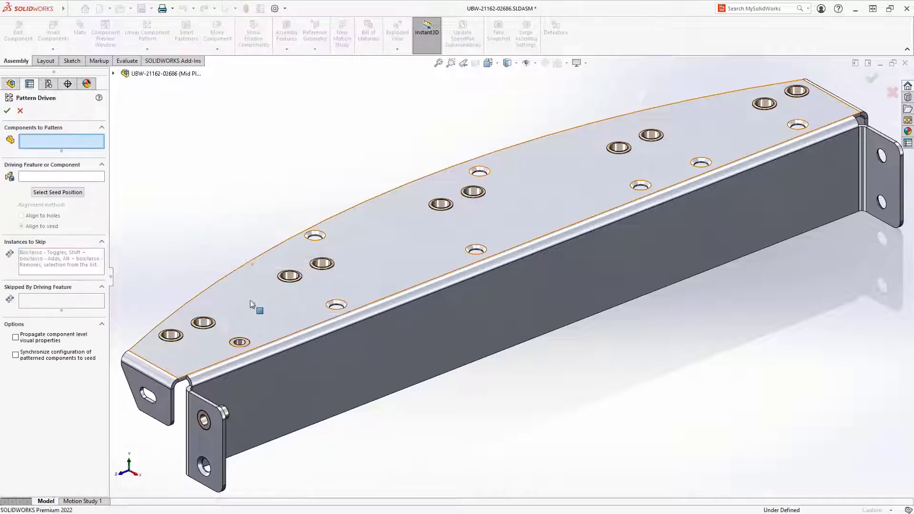
click(241, 342)
click(345, 305)
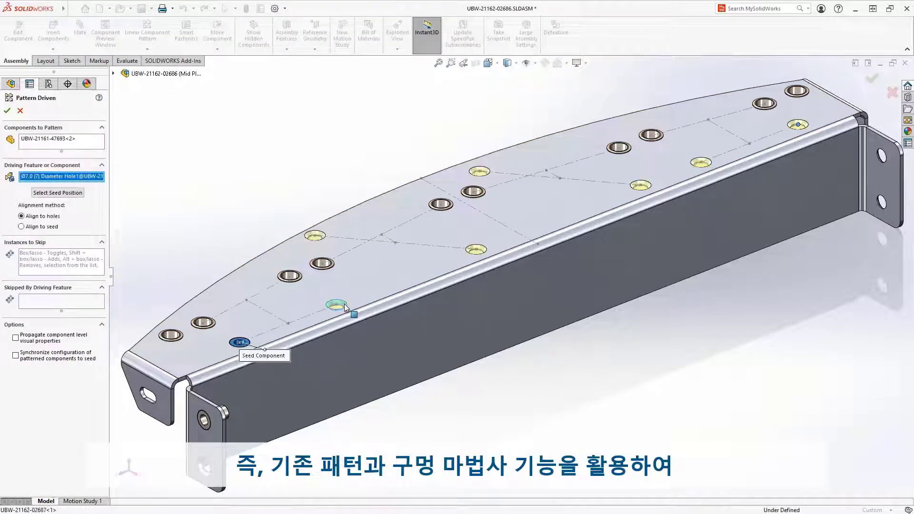
right_click(345, 306)
Step: Create a pattern driven component pattern of the end-flange M5 blind nut using the Ø7.0 (7) Diameter Hole2 feature, aligned to holes
click(183, 237)
key(s)
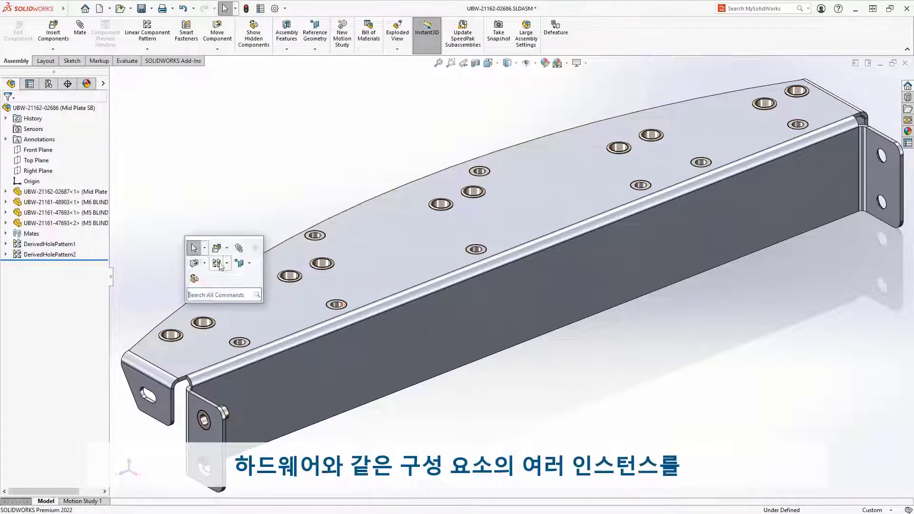
click(226, 263)
click(239, 302)
click(204, 419)
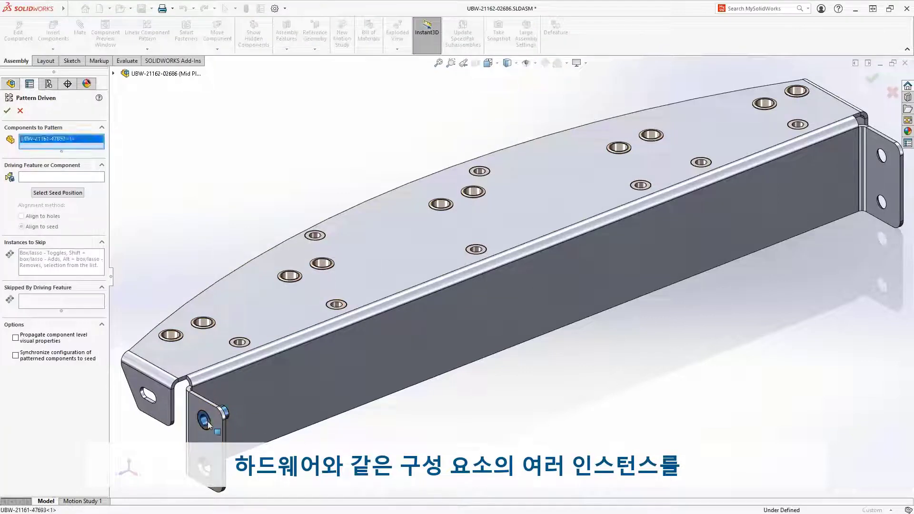
click(202, 466)
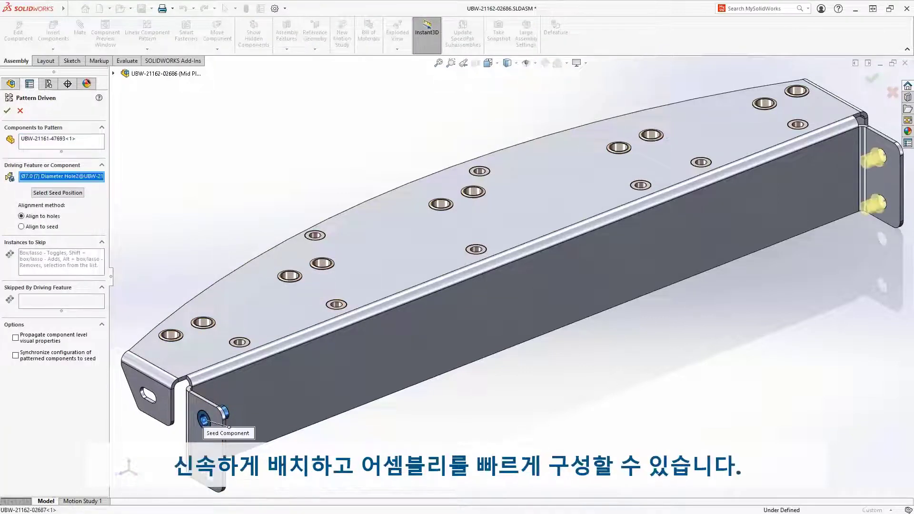
right_click(202, 467)
click(202, 223)
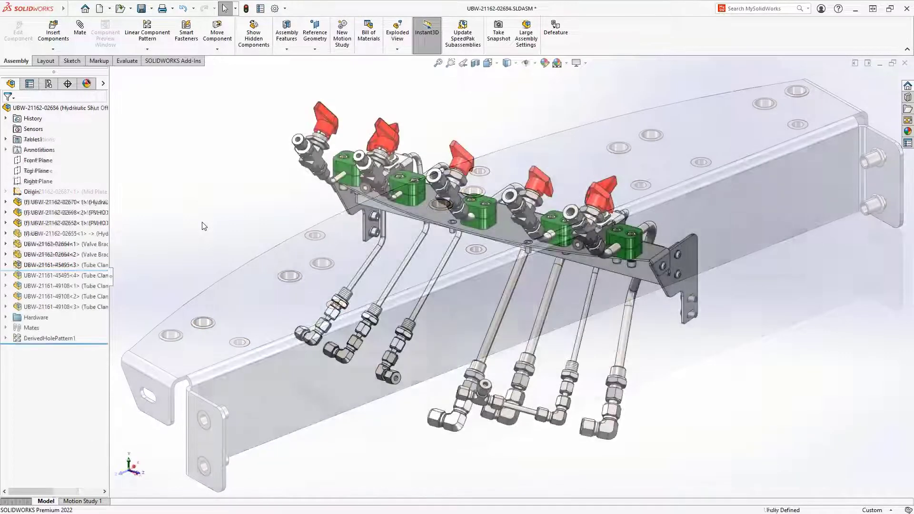
click(48, 83)
right_click(50, 116)
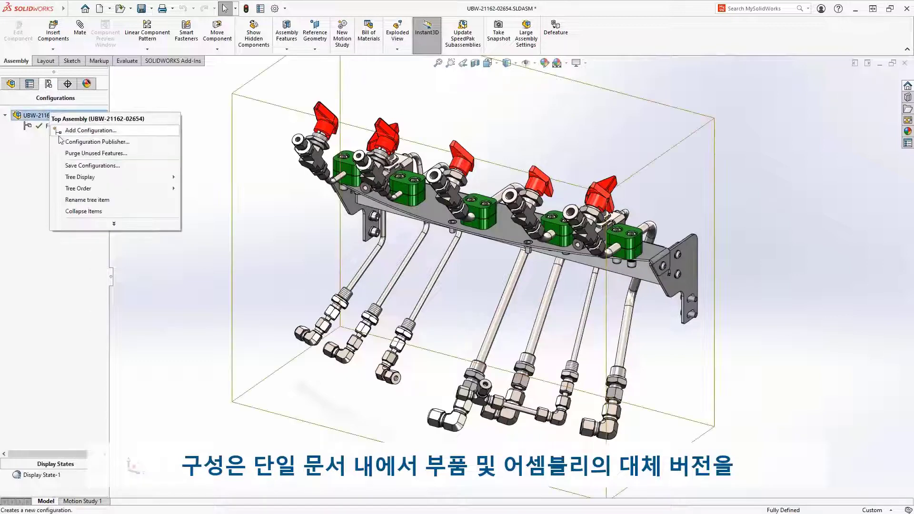
click(60, 134)
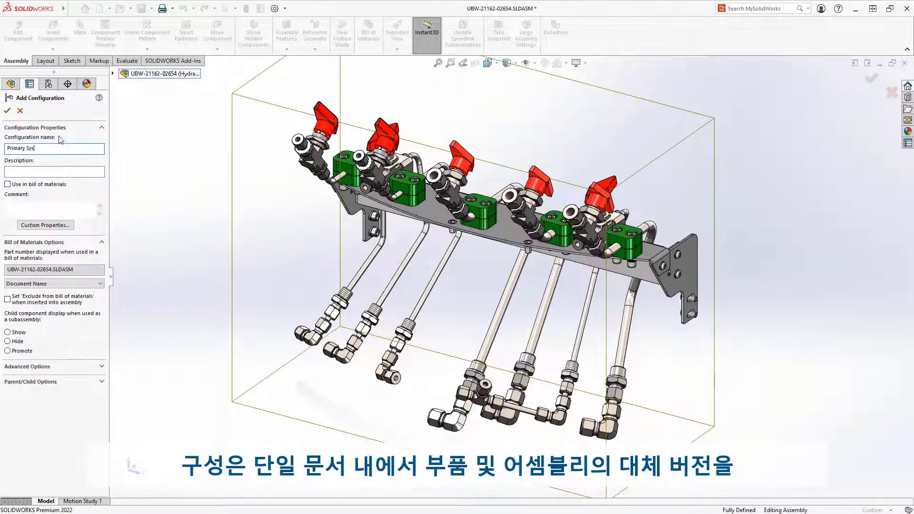
key(Return)
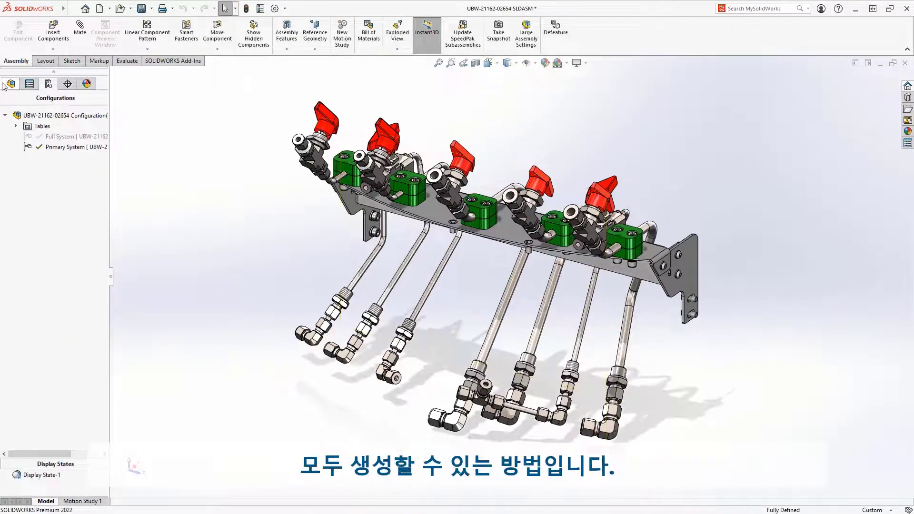
click(5, 84)
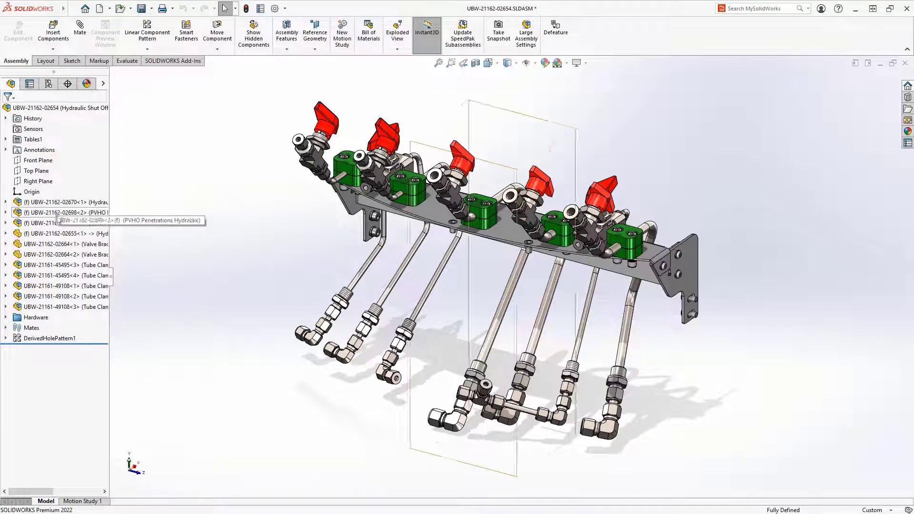
click(90, 223)
click(154, 196)
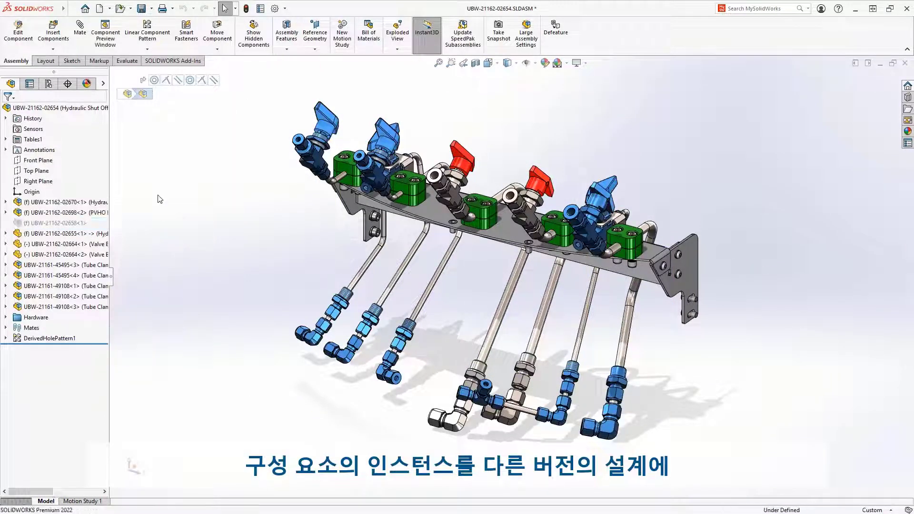
click(74, 233)
click(153, 188)
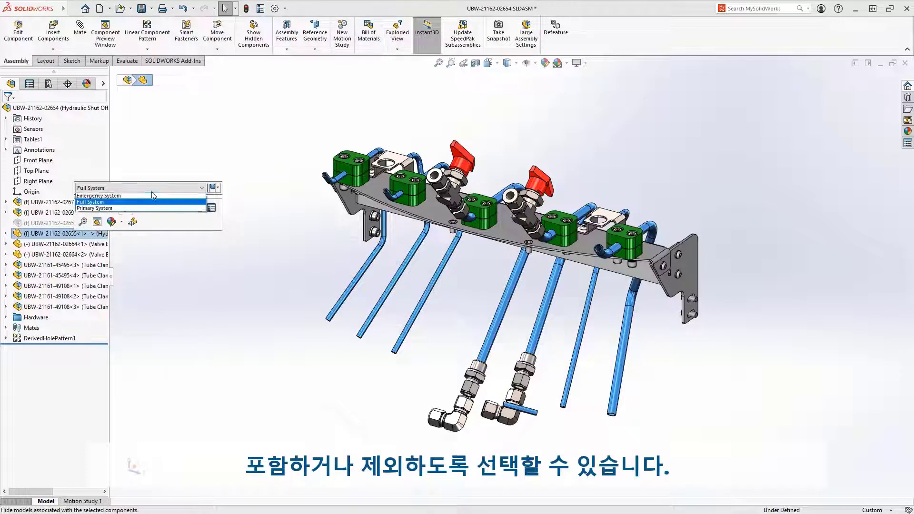
click(142, 211)
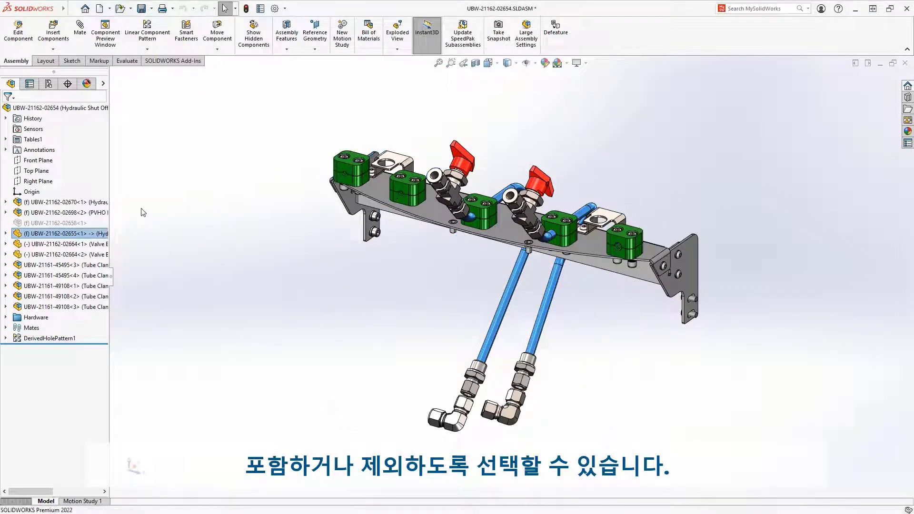
click(141, 209)
click(71, 243)
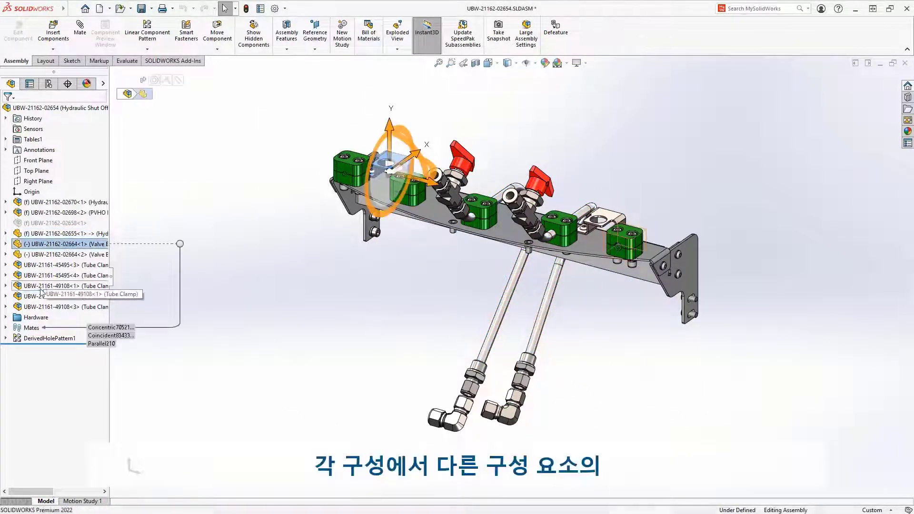
shift+click(72, 285)
click(120, 260)
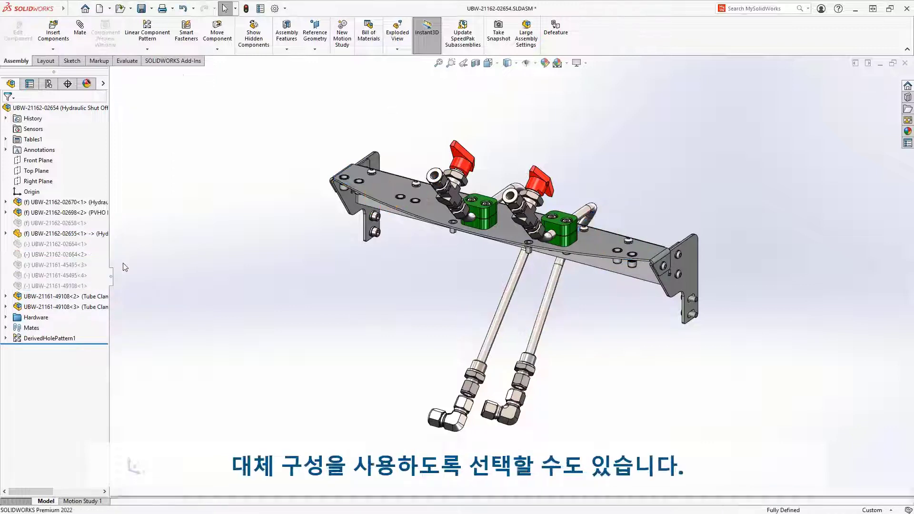
click(6, 317)
click(61, 327)
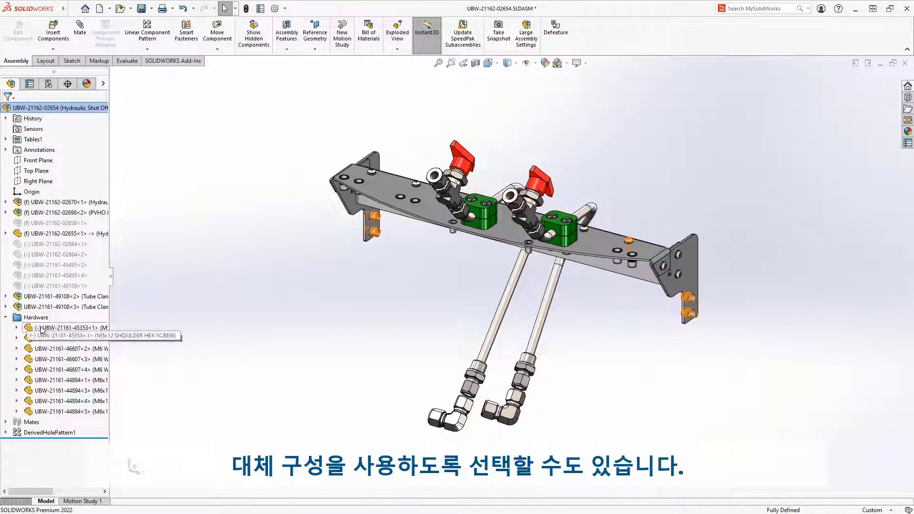
ctrl+click(34, 434)
click(58, 414)
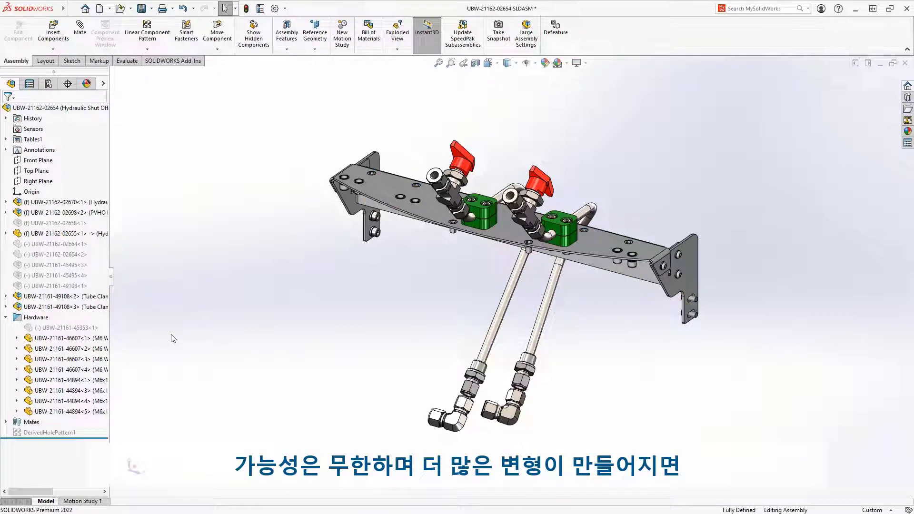
Step: Open the assembly's configuration table and add a new configuration named Emergency System
click(49, 84)
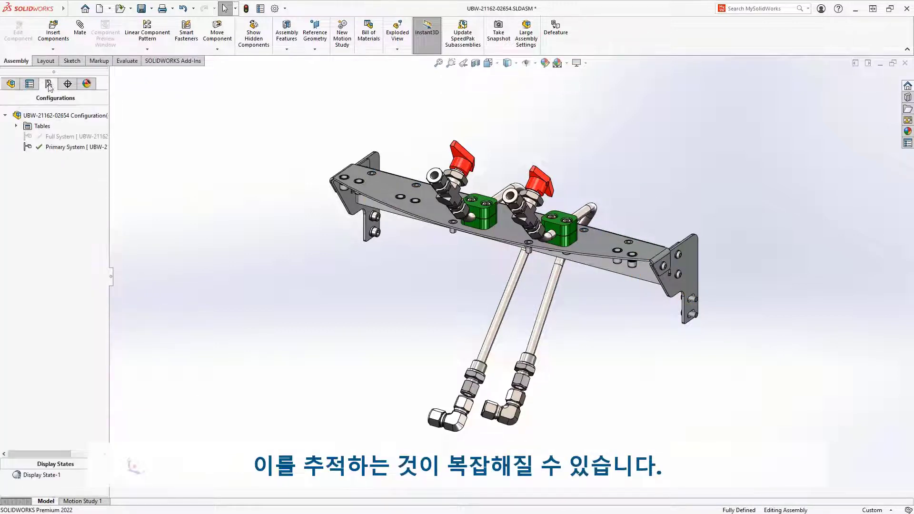
click(16, 126)
right_click(64, 140)
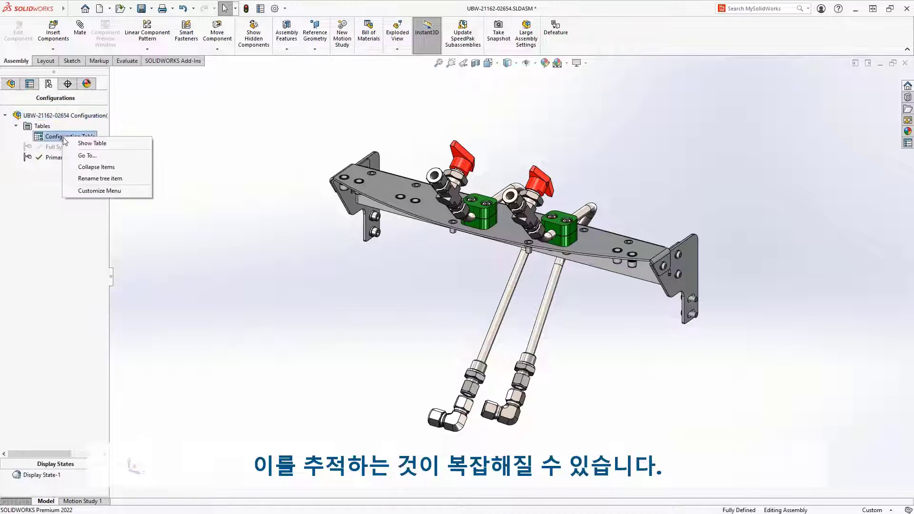
click(73, 142)
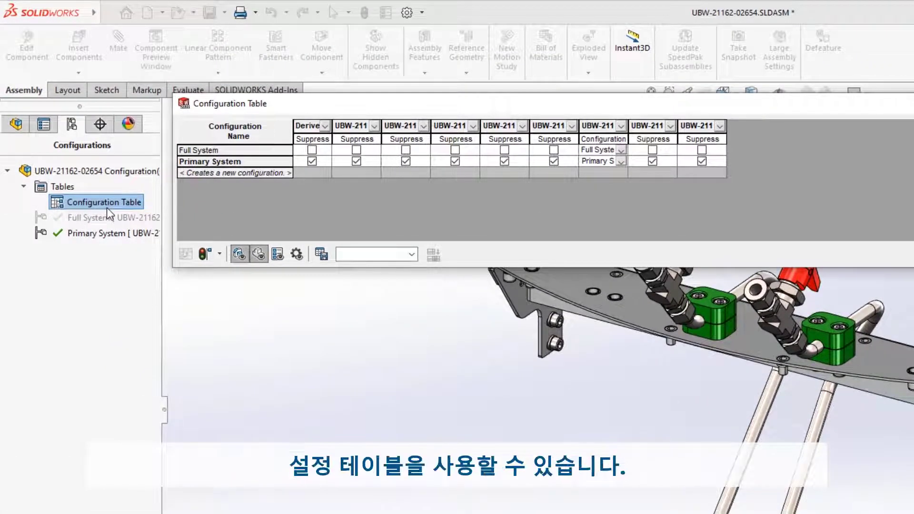
click(229, 172)
text(Emergen)
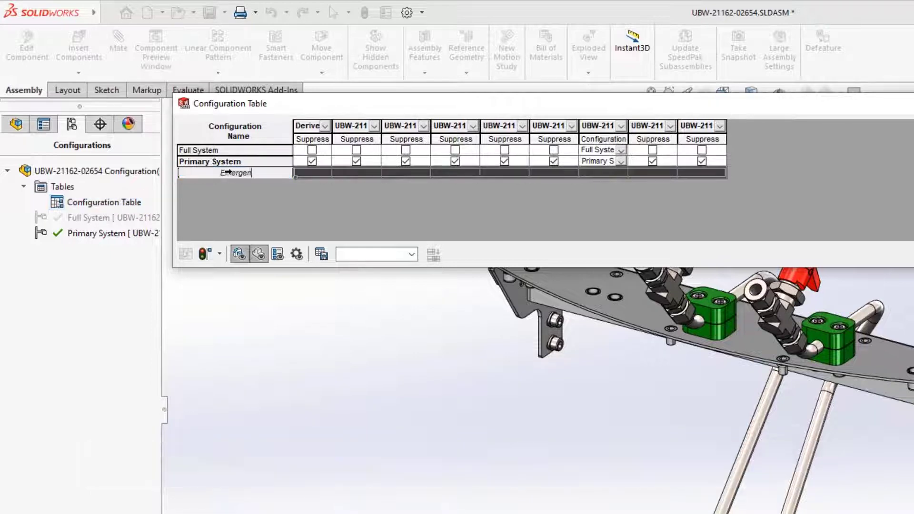
text(cy System)
key(Return)
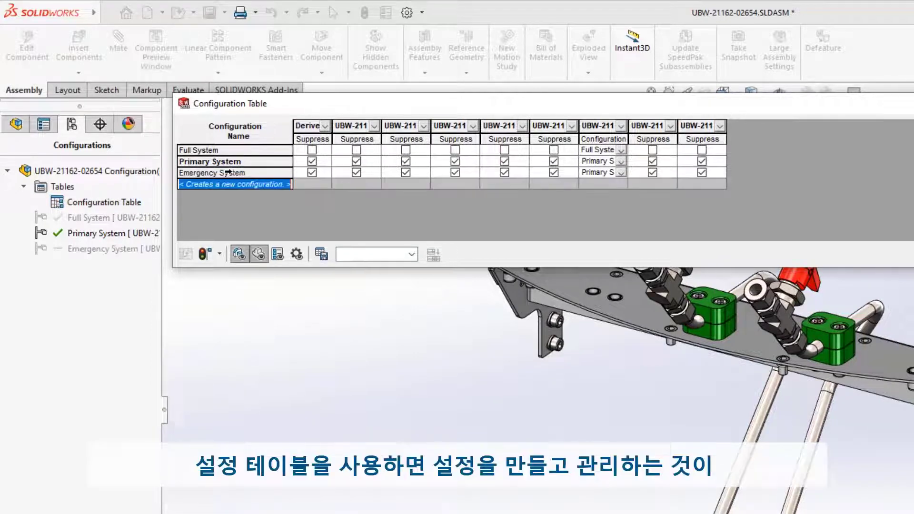
Step: Make Emergency System the active configuration from its row in the configuration table
click(228, 172)
right_click(228, 171)
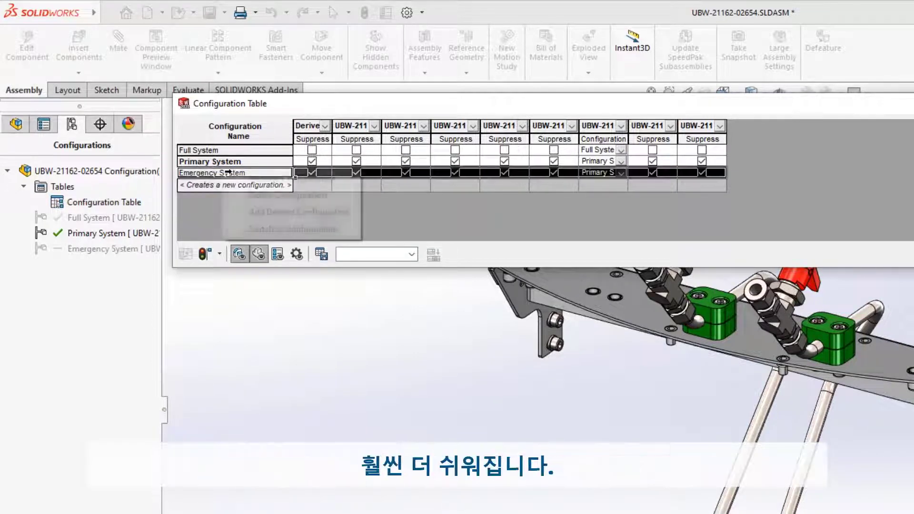
click(266, 229)
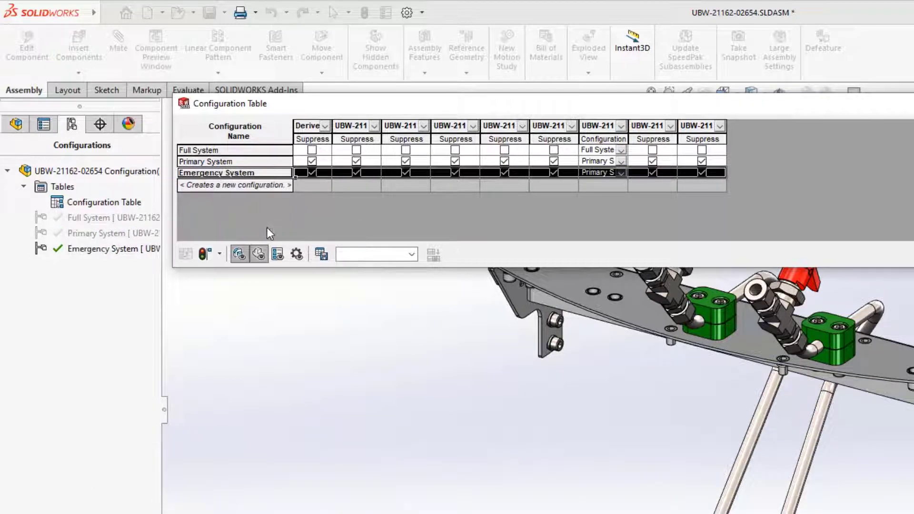
Step: Unsuppress every listed pattern and component for Emergency System, set the component configuration column to its emergency option, and apply the table
click(312, 173)
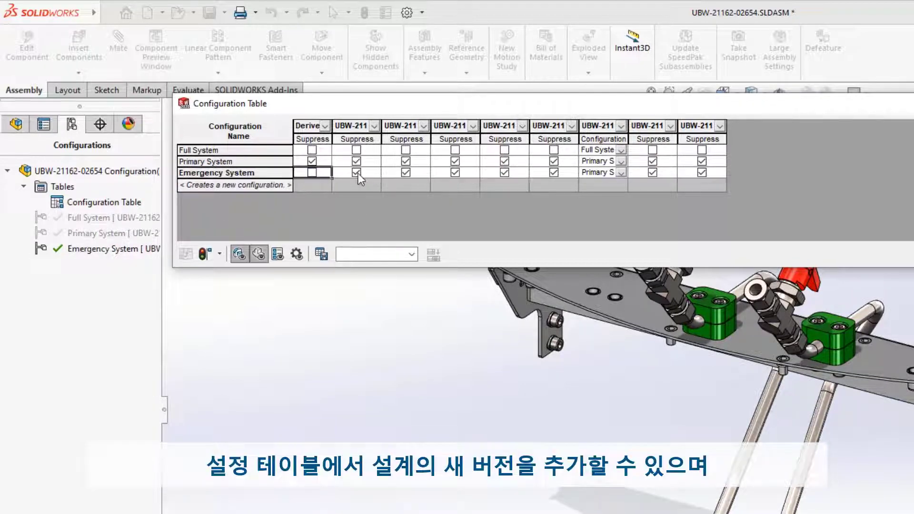
click(405, 173)
click(455, 172)
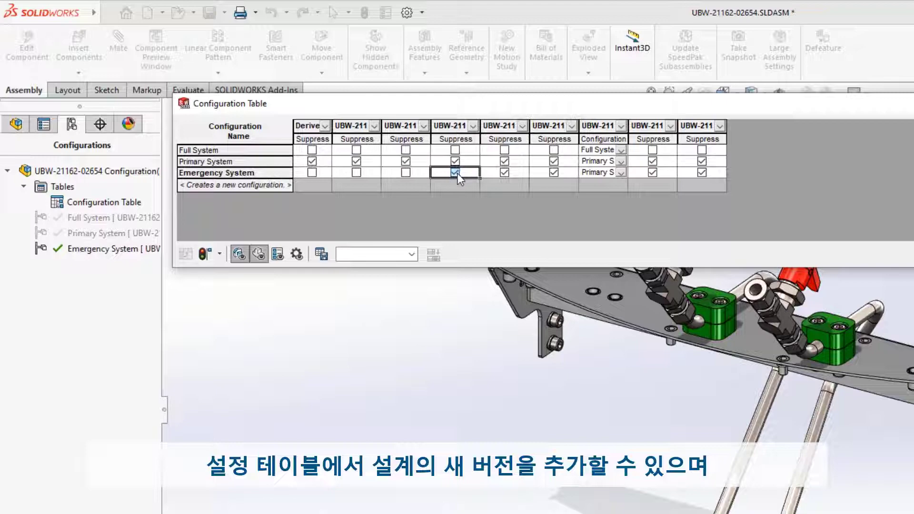
click(504, 173)
click(554, 172)
click(621, 172)
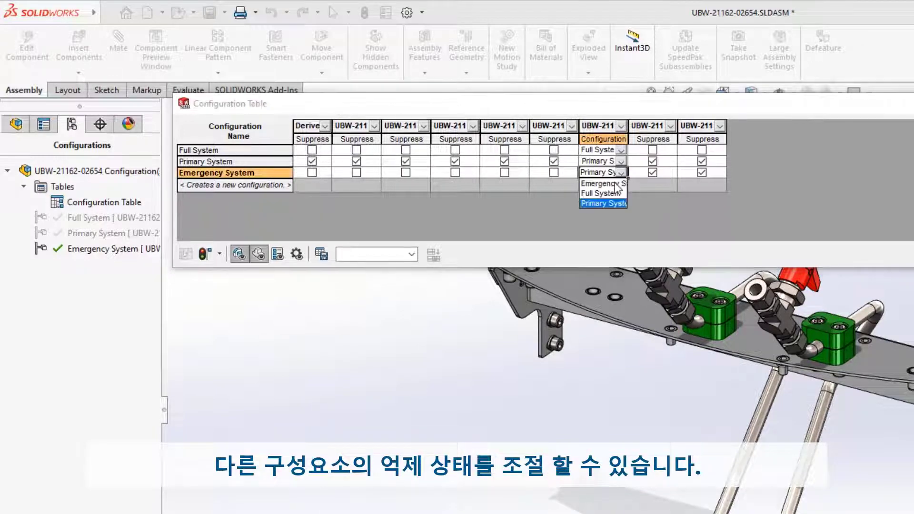
click(599, 179)
click(652, 173)
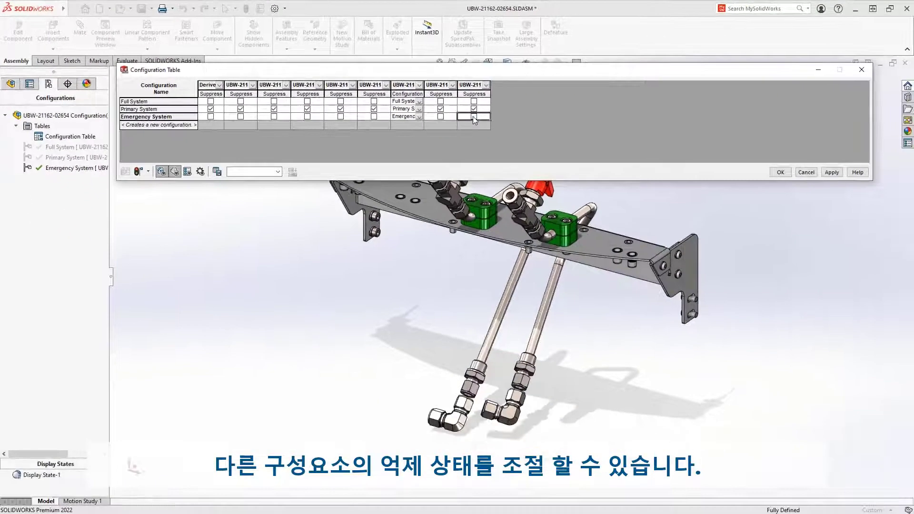
click(702, 172)
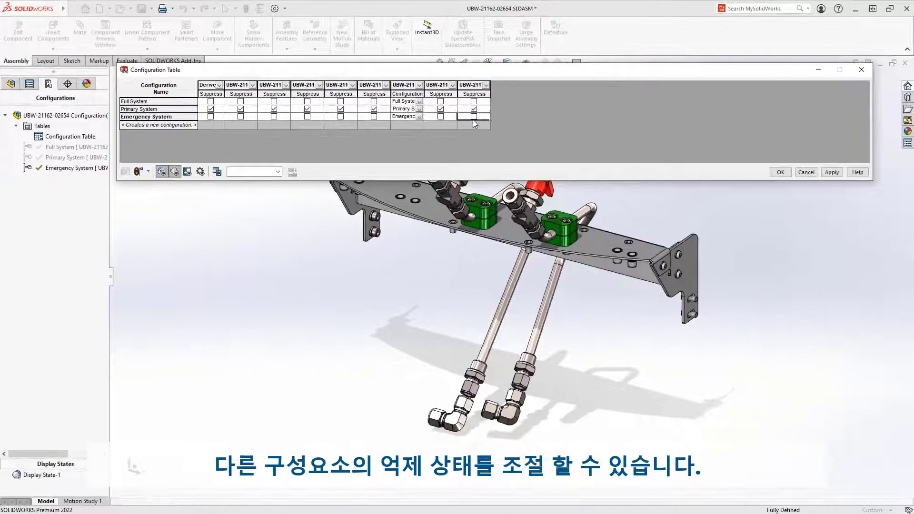
click(831, 172)
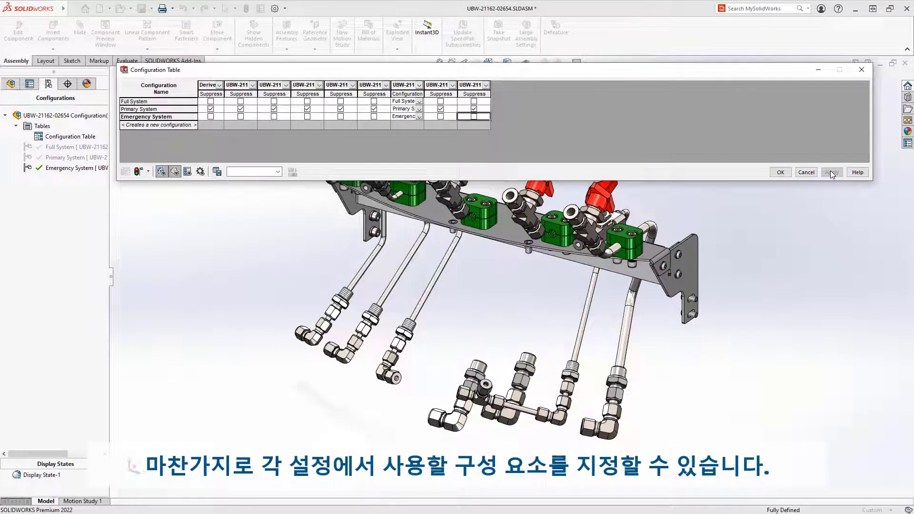
click(780, 173)
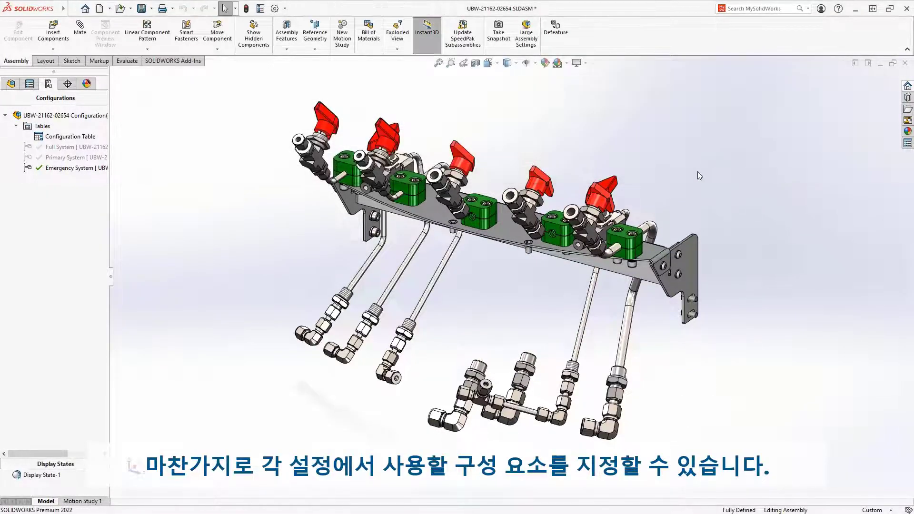
Step: Suppress the subassembly that contains the two centre shut-off valves and their lower fittings
click(455, 196)
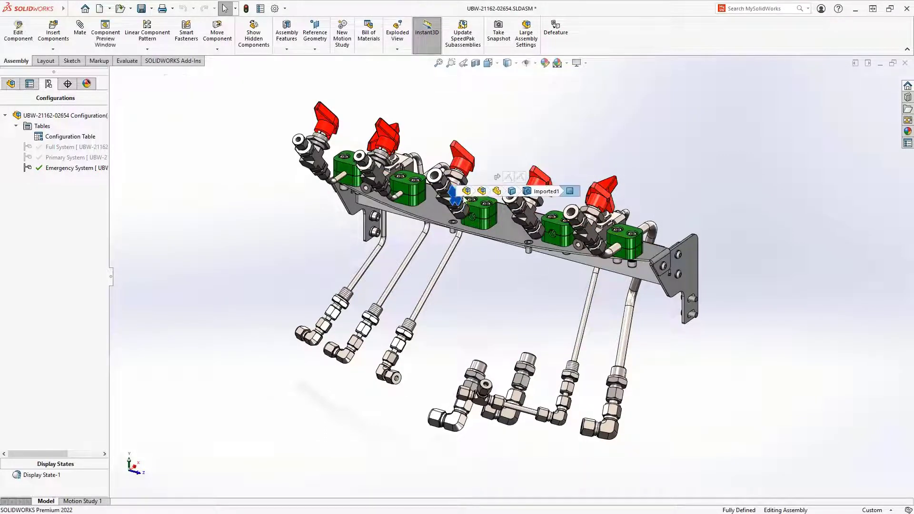
click(484, 192)
click(588, 151)
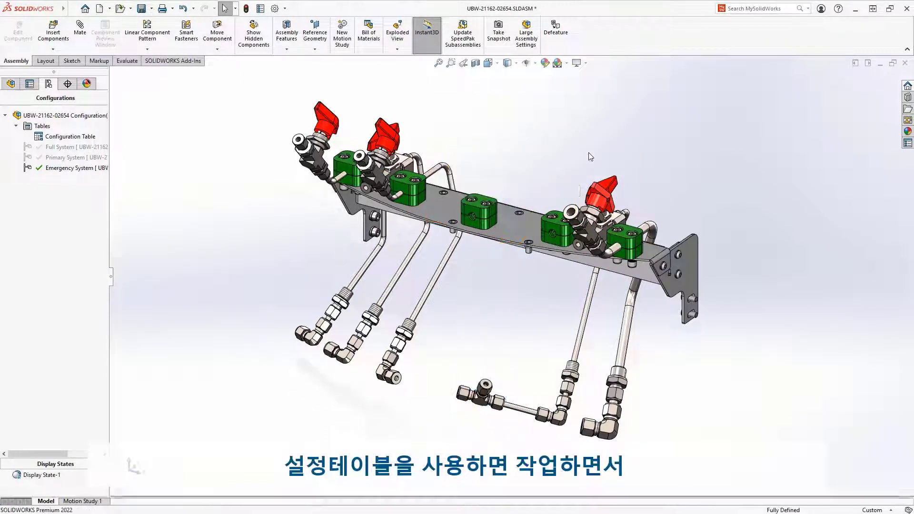
Step: Suppress the two green tube clamps in the middle of the bracket
click(483, 204)
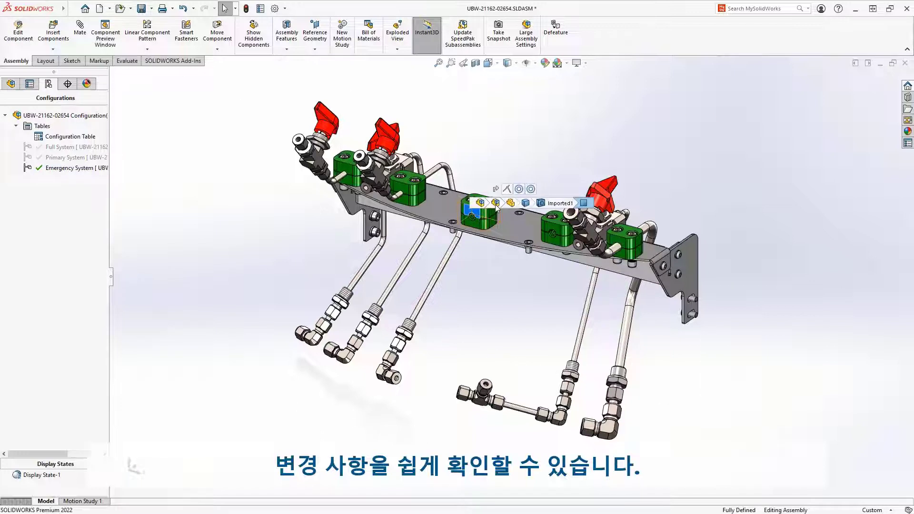
click(561, 174)
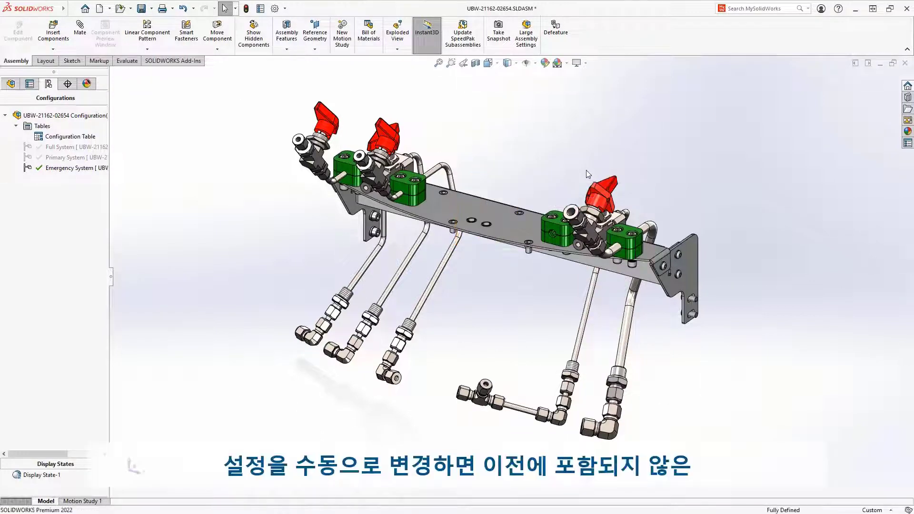
click(553, 223)
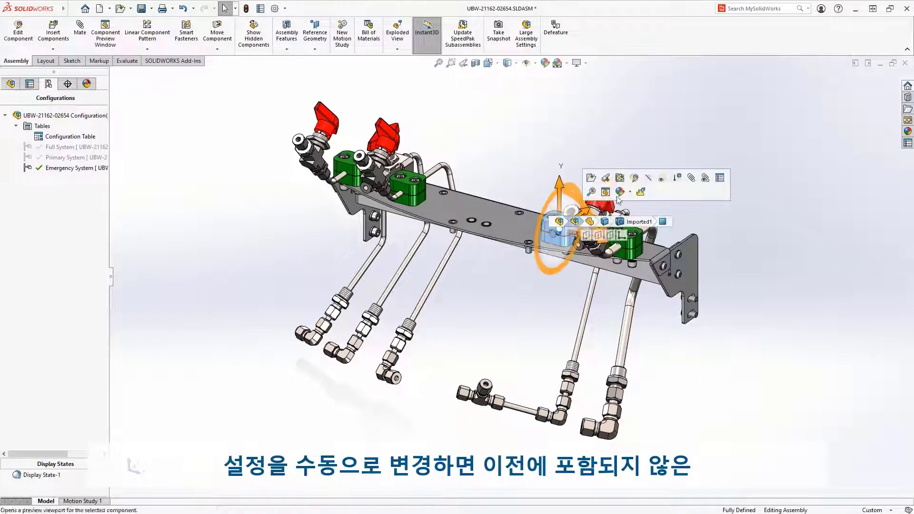
click(677, 178)
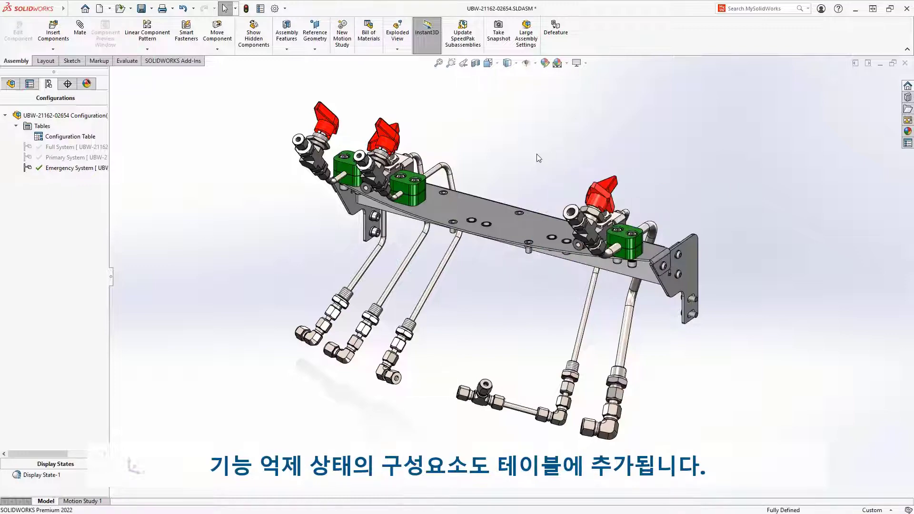
Step: Reopen the configuration table and filter it to show only custom properties, hiding the feature and component columns
right_click(73, 139)
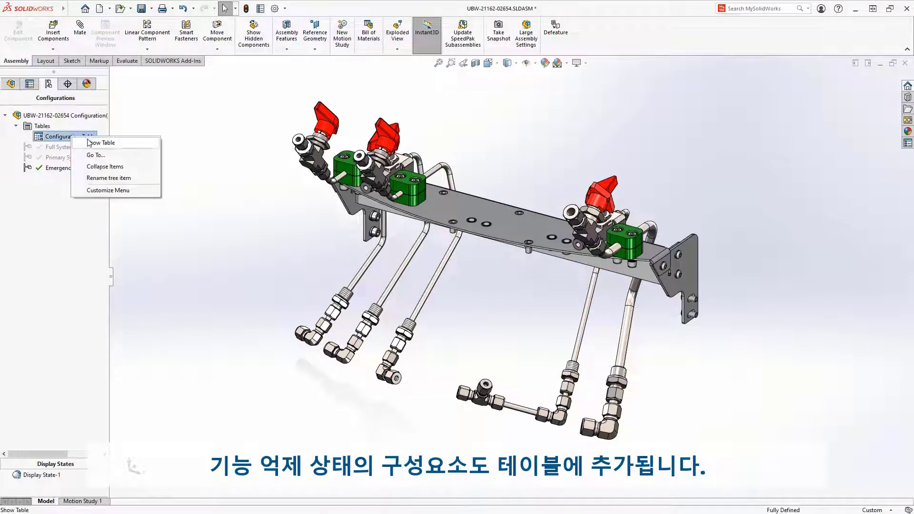
click(90, 141)
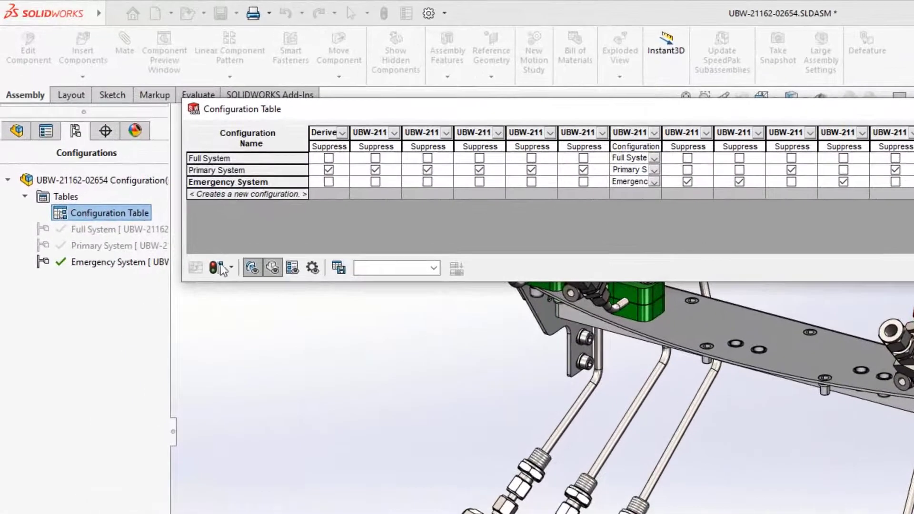
click(253, 268)
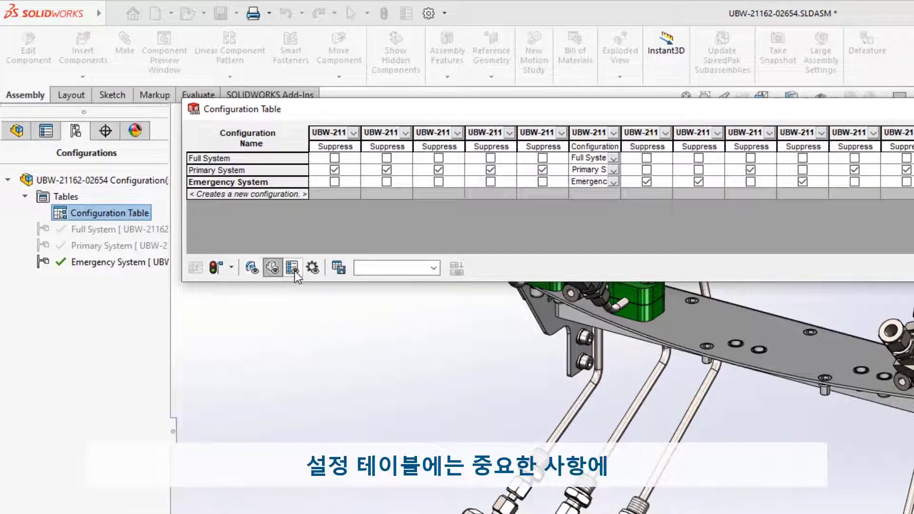
click(272, 269)
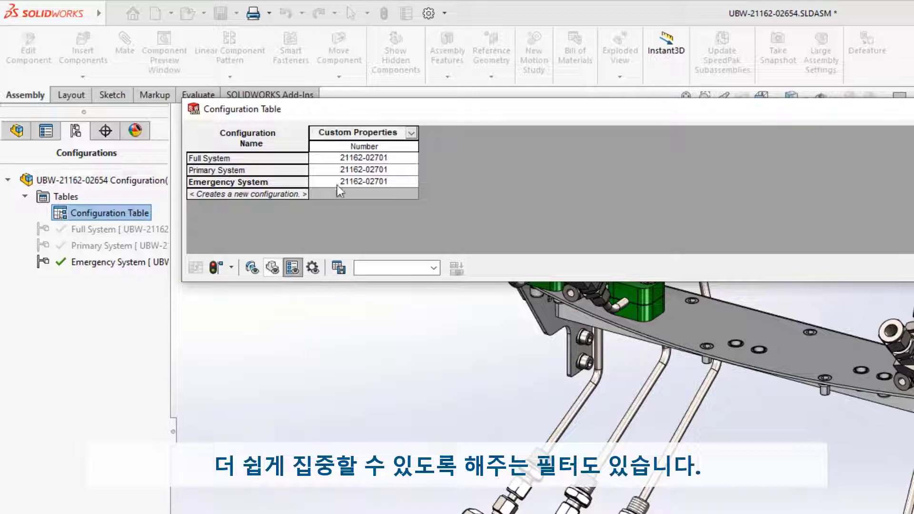
double_click(402, 172)
key(BackSpace)
text(2)
key(Return)
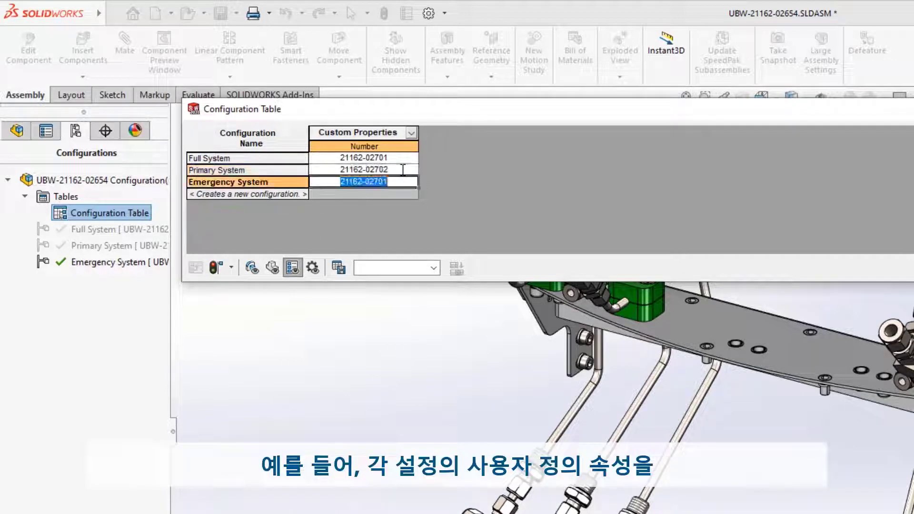
text(3)
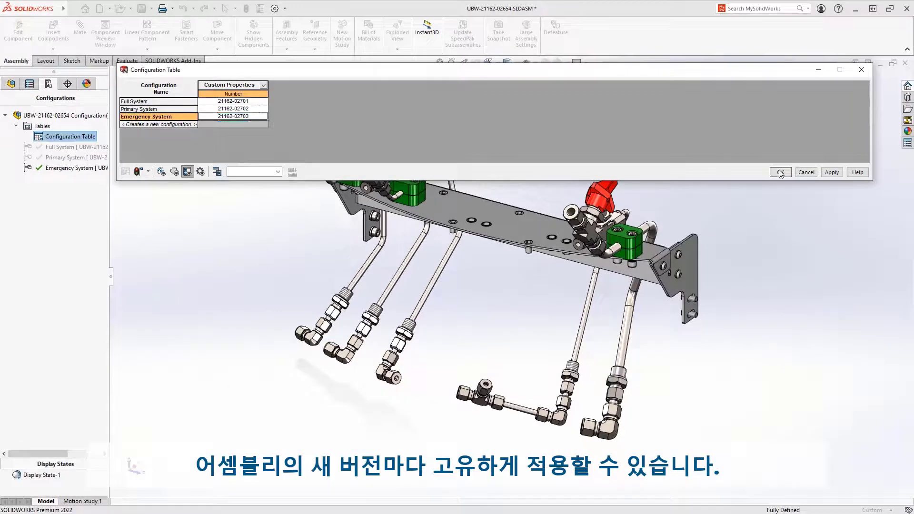
click(780, 172)
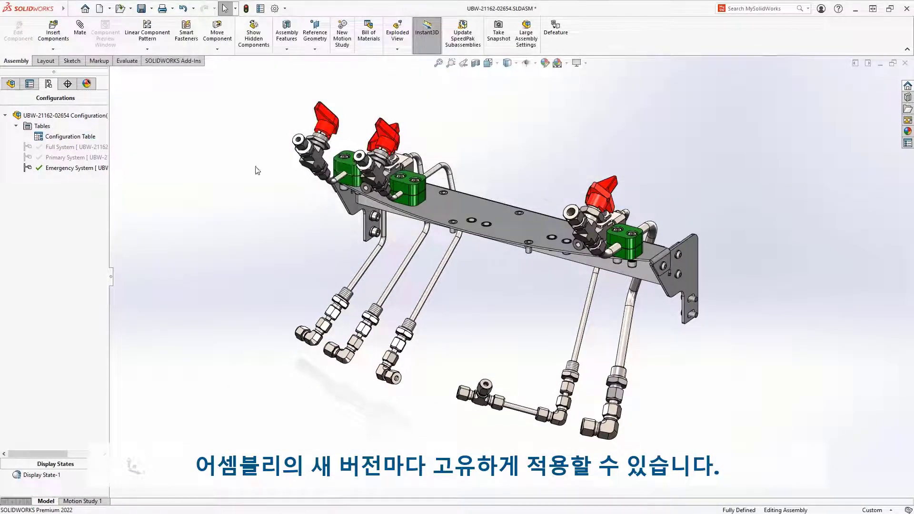
Step: Activate the Full System configuration and open the assembly's bill of materials in its own window
double_click(67, 147)
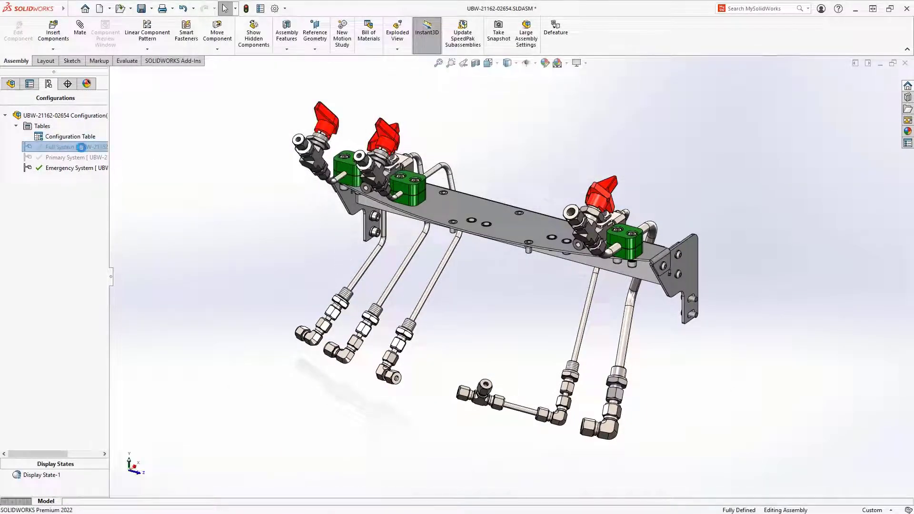
click(9, 84)
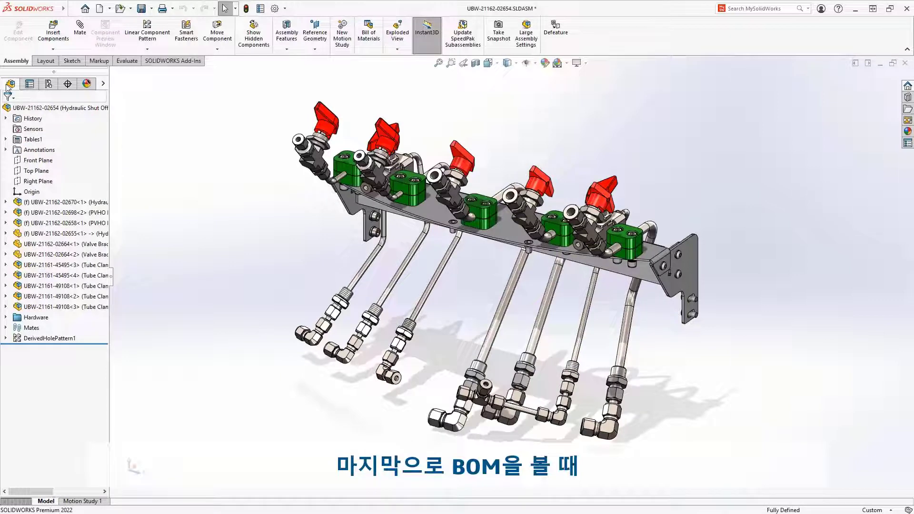
click(6, 140)
right_click(61, 150)
click(92, 200)
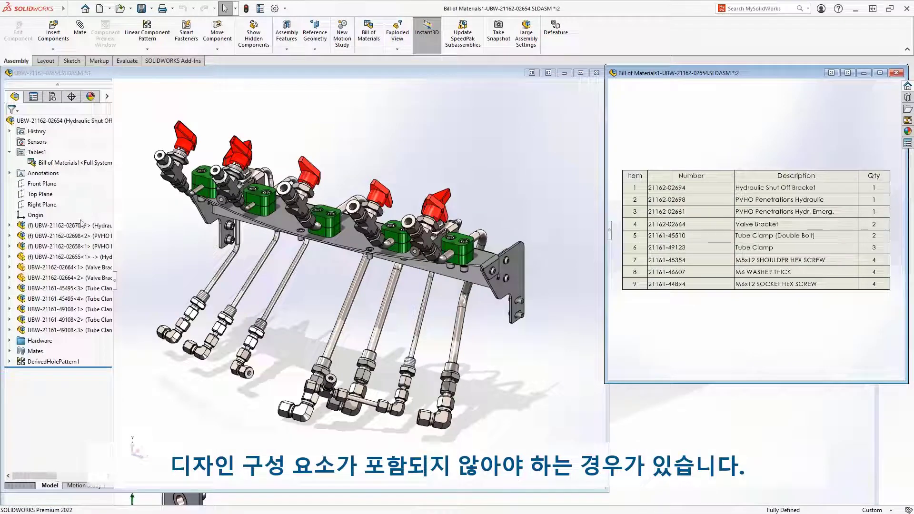
Step: Check which top-level components have bill of materials rows, and inspect the Hydraulic Shut Off Piping component's properties for its BOM exclusion option
click(80, 225)
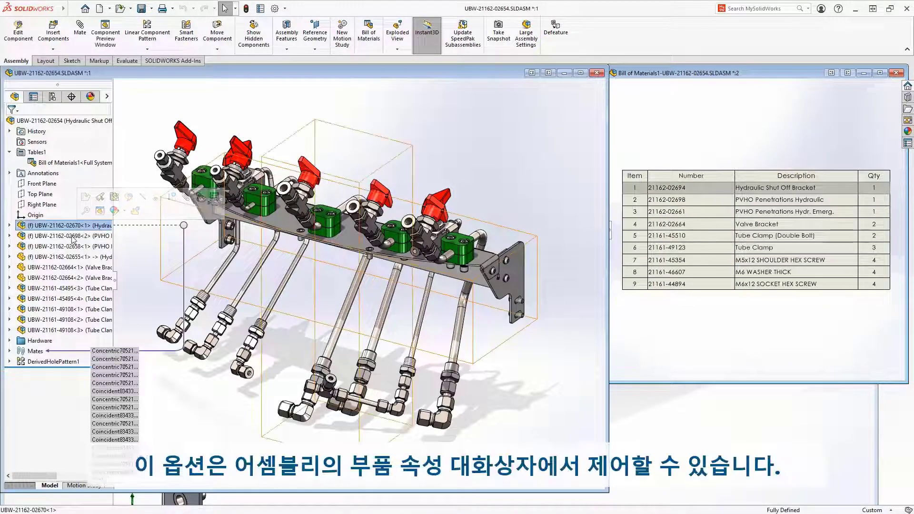
click(72, 237)
click(69, 247)
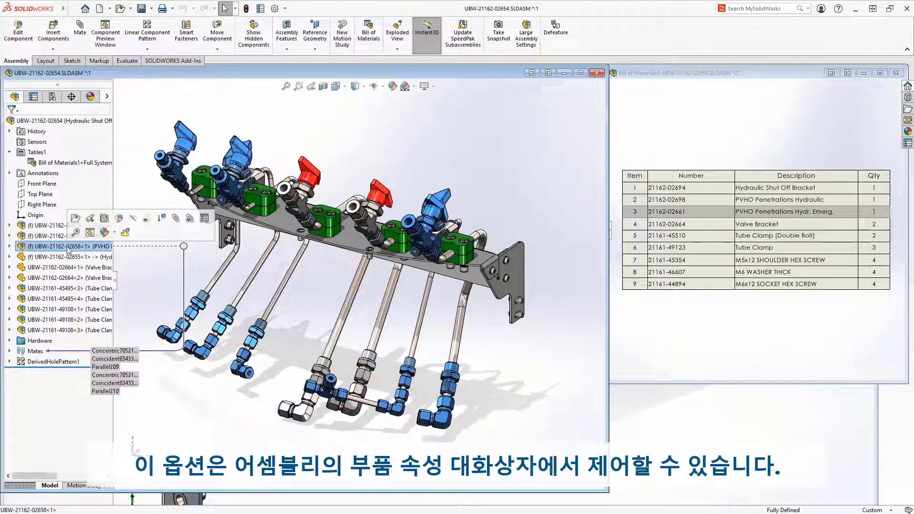
click(64, 257)
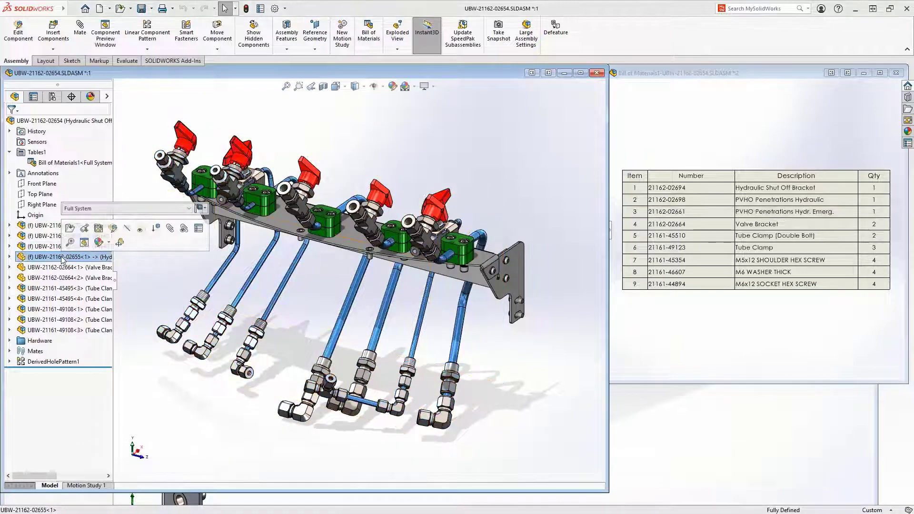
click(198, 228)
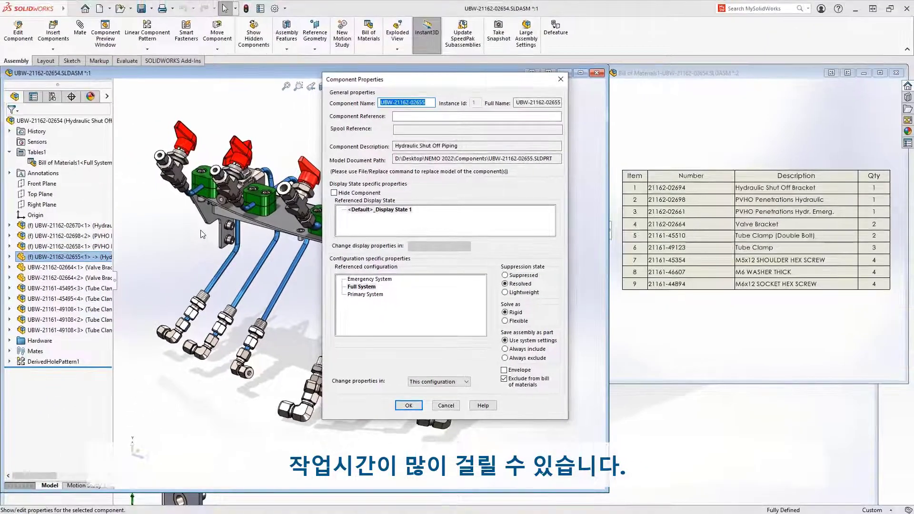
key(Escape)
key(Escape)
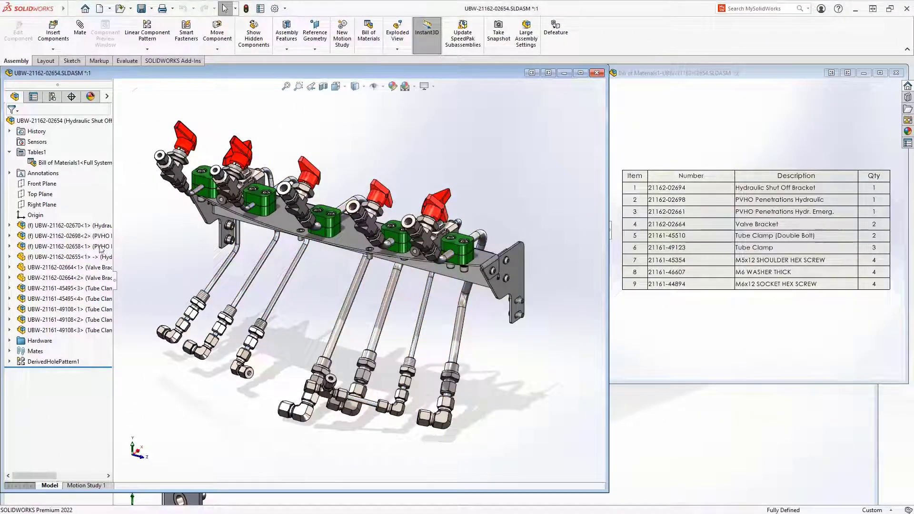
click(74, 257)
click(79, 228)
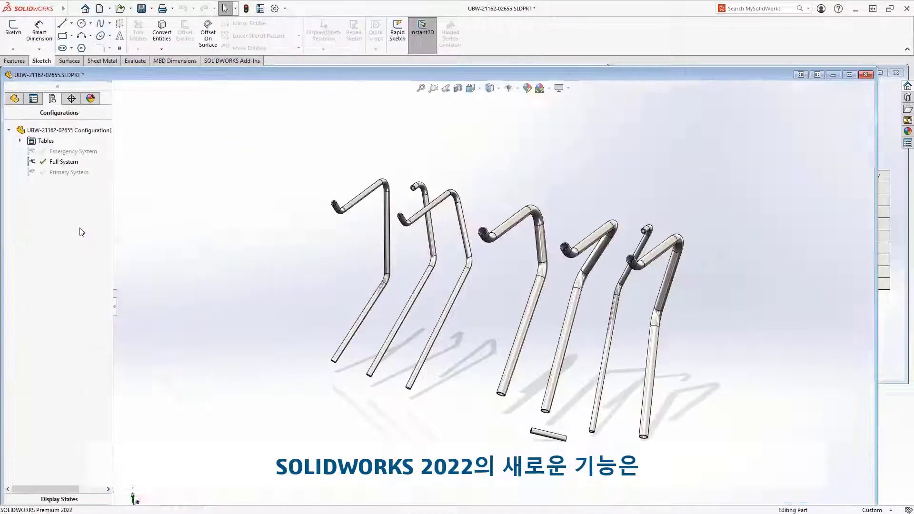
right_click(66, 162)
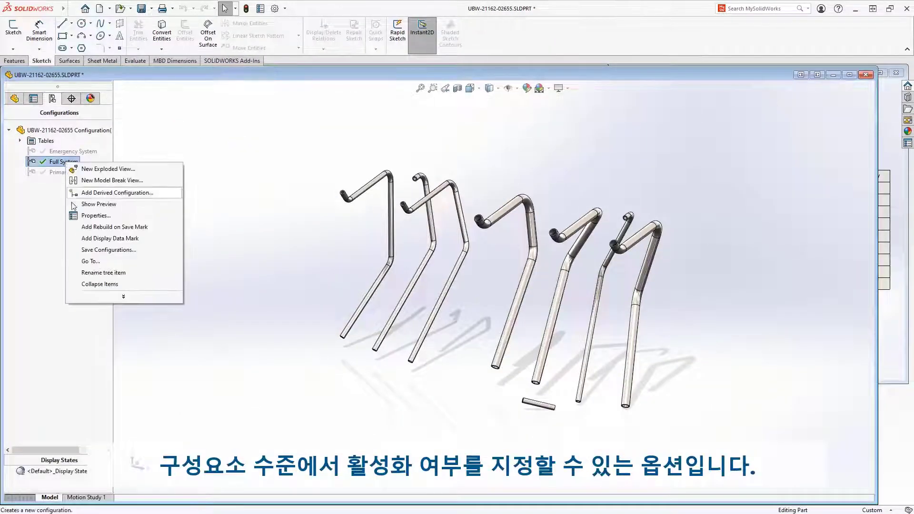
click(95, 215)
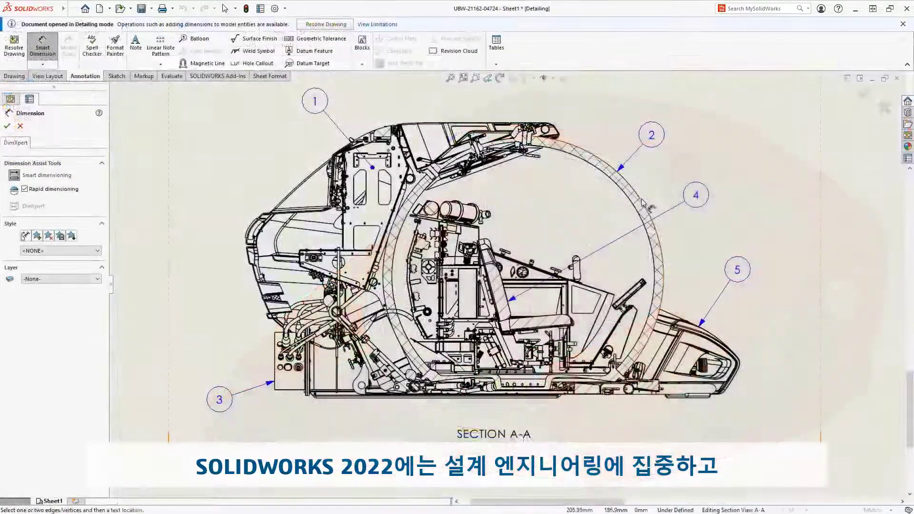
Step: Add a radius dimension to the outer arc of the large circular hull in Section A-A, placed outside its upper edge
click(638, 191)
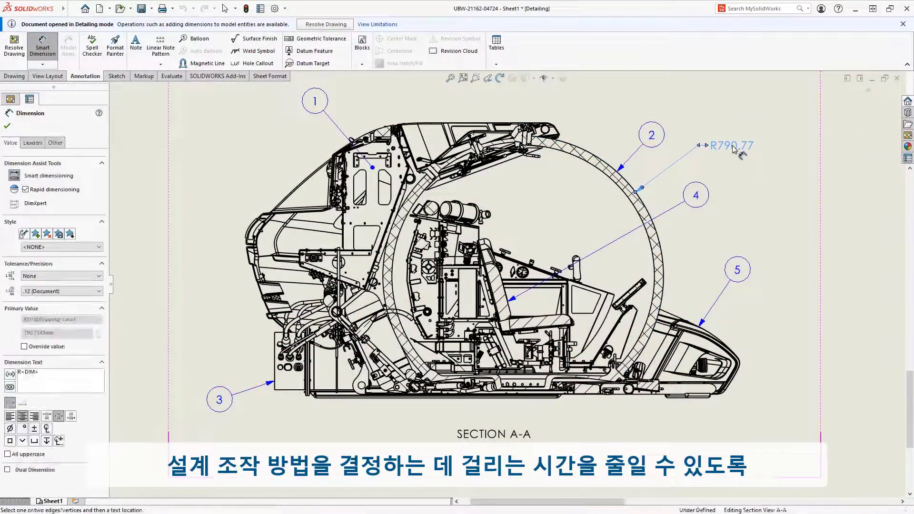
right_click(735, 150)
click(735, 264)
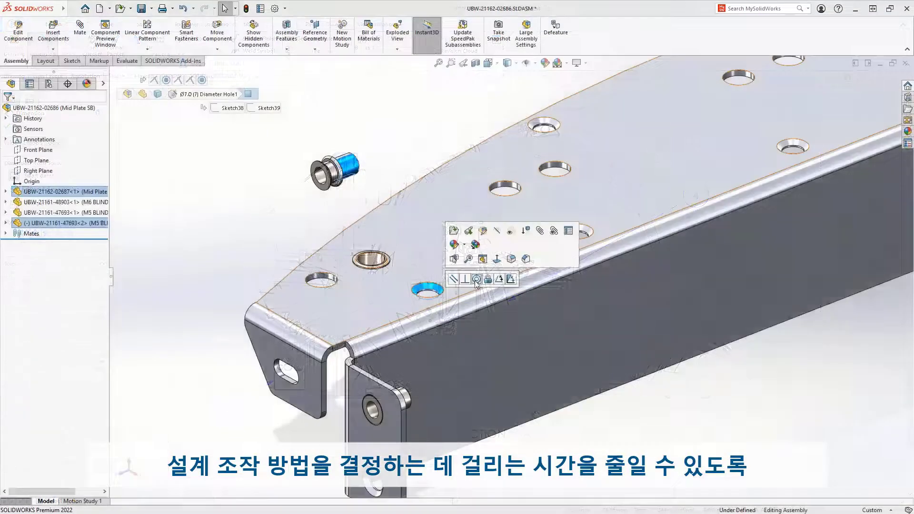
Step: Mate the loose M5 blind insert concentrically with the selected 7.0 mm hole in the mid plate
click(476, 279)
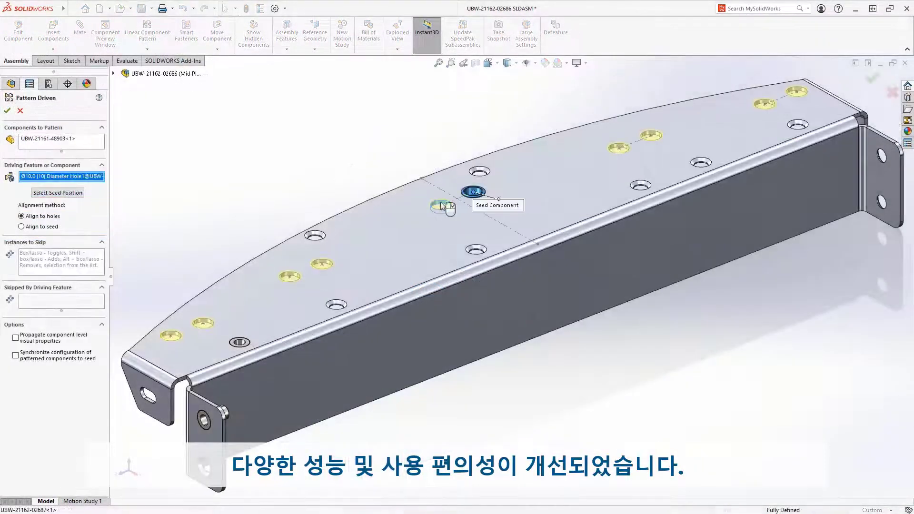
Step: Complete the pattern-driven pattern of the M6 blind insert over the plate's 10.0 mm holes, aligned to holes
right_click(440, 205)
drag(204, 203, 310, 290)
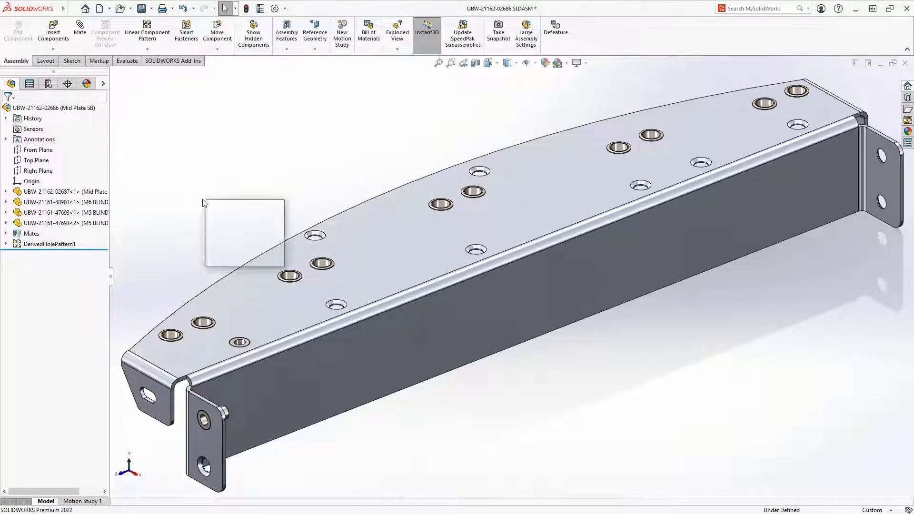